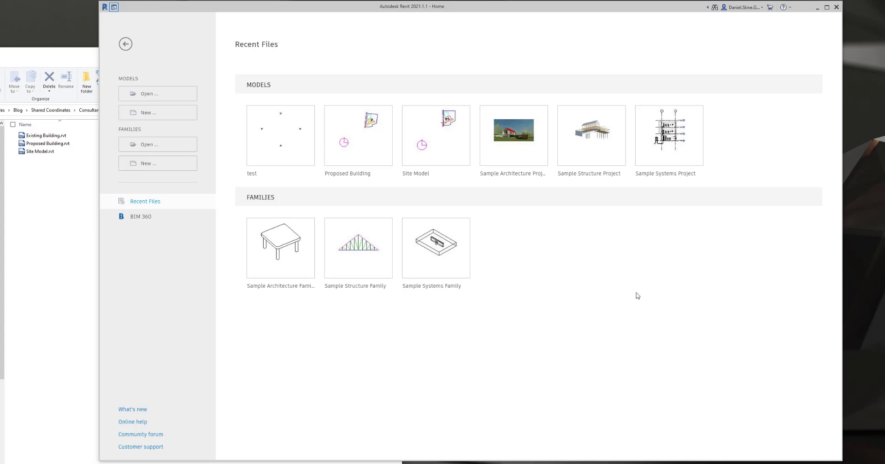
Create a new project from the Imperial-Systems Template
{"action": "left_click", "coordinate": [148, 113]}
{"action": "left_click", "coordinate": [445, 220]}
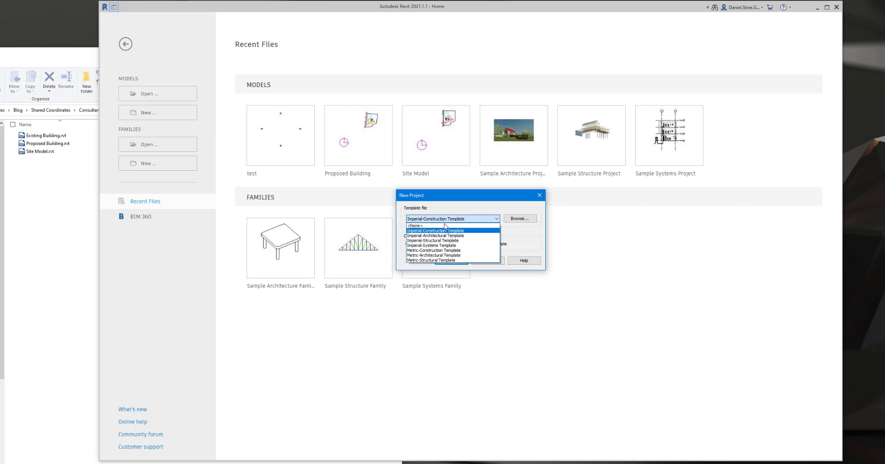
{"action": "left_click", "coordinate": [445, 248]}
{"action": "left_click", "coordinate": [449, 260]}
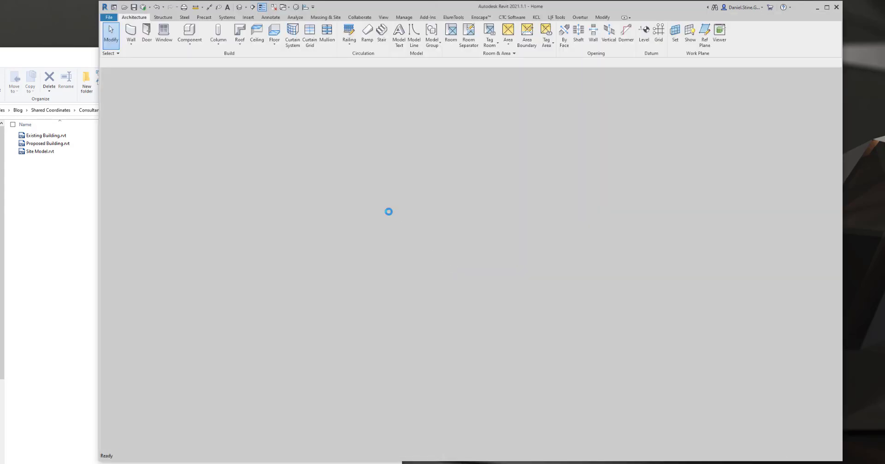
Save the new project as Proposed Building_MEP.rvt in the Consultants Post folder
{"action": "key", "text": "ctrl+s"}
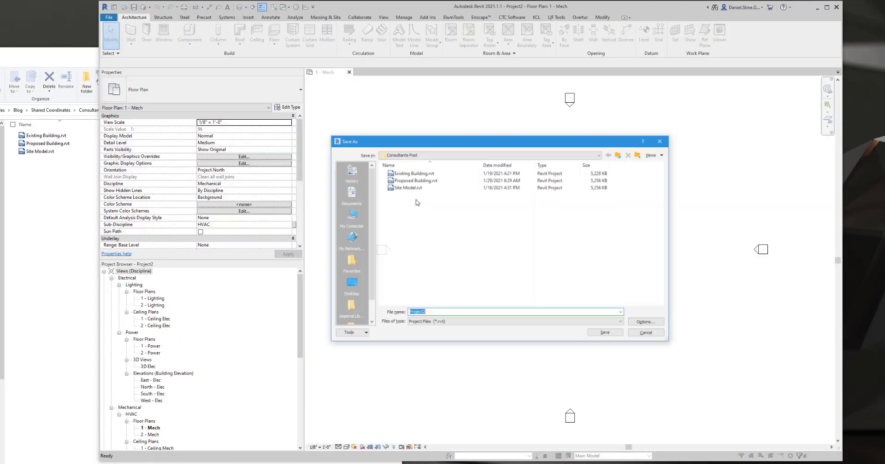
{"action": "left_click", "coordinate": [406, 180]}
{"action": "left_click", "coordinate": [432, 313]}
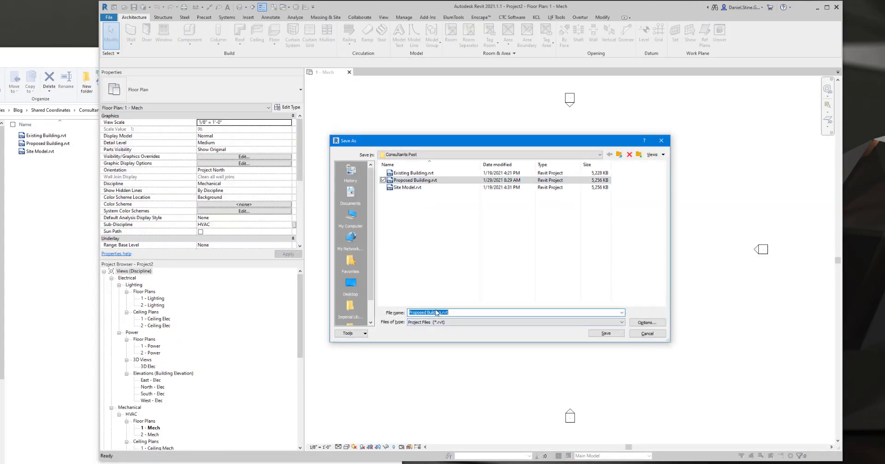
{"action": "left_click", "coordinate": [441, 312]}
{"action": "left_click", "coordinate": [605, 333]}
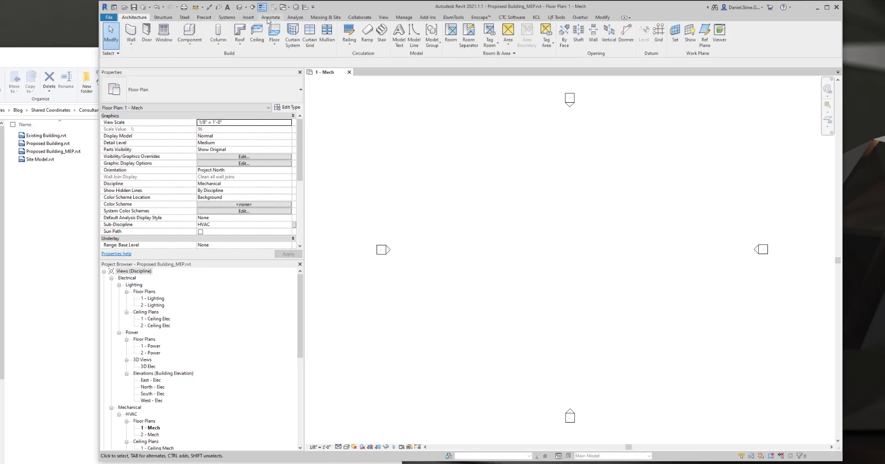
Make the Internal Origin, Project Base Point and Survey Point site subcategories visible in the 1 - Mech floor plan
{"action": "left_click", "coordinate": [248, 17]}
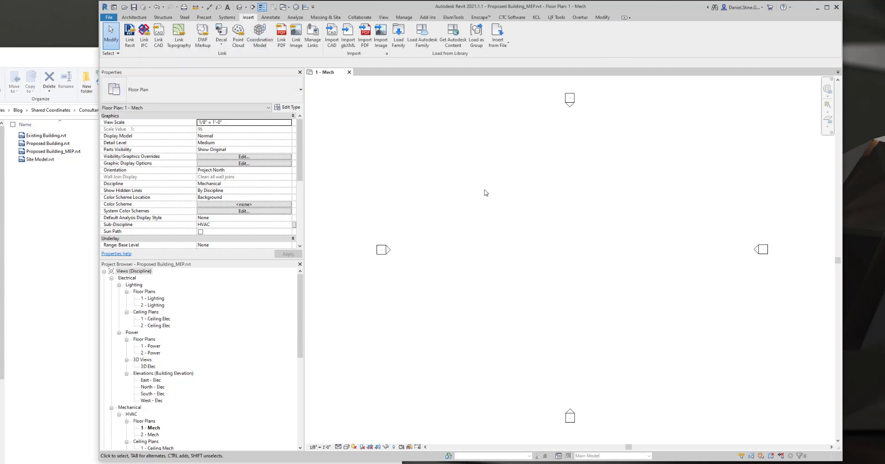
{"action": "key", "text": "v"}
{"action": "key", "text": "g"}
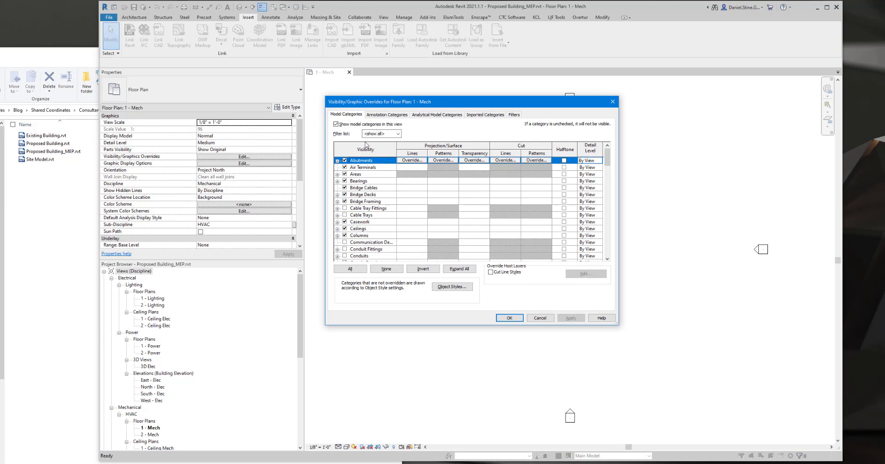
{"action": "left_click", "coordinate": [366, 236]}
{"action": "key", "text": "s"}
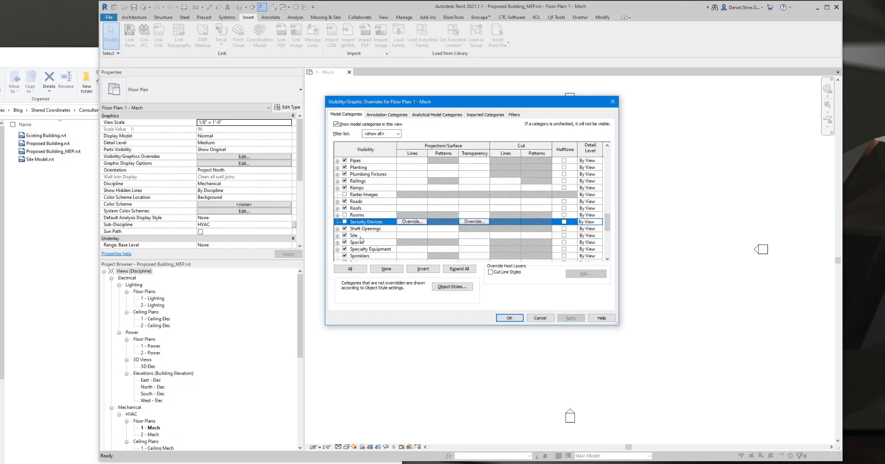
{"action": "left_click", "coordinate": [337, 236]}
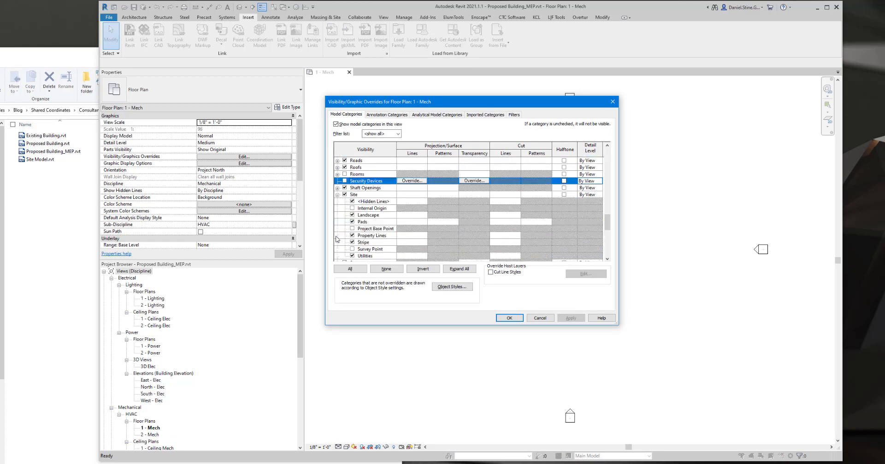
{"action": "left_click", "coordinate": [352, 208]}
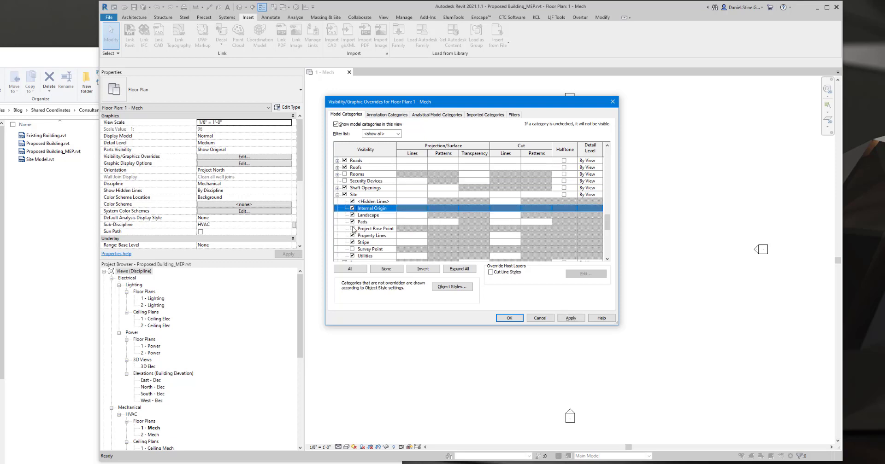
{"action": "left_click", "coordinate": [352, 229]}
{"action": "left_click", "coordinate": [352, 250]}
{"action": "left_click", "coordinate": [509, 318]}
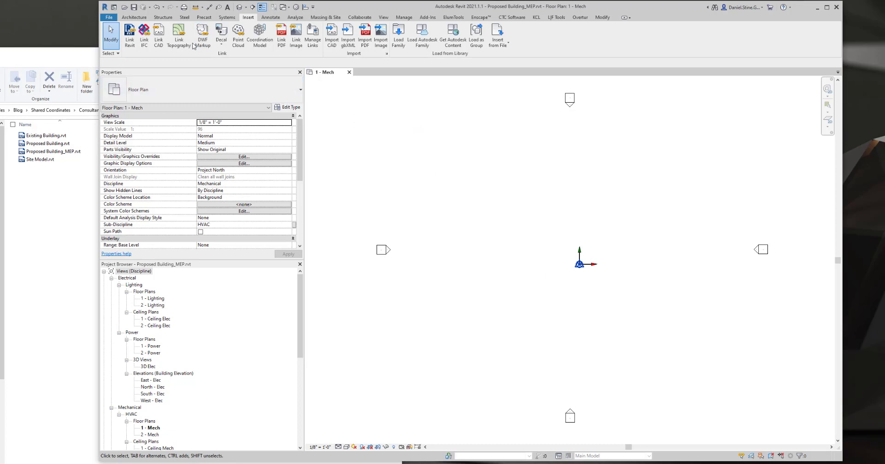
Link Proposed Building.rvt with Auto - Internal Origin to Internal Origin positioning and check it against the levels in the South - Mech elevation
{"action": "left_click", "coordinate": [129, 34]}
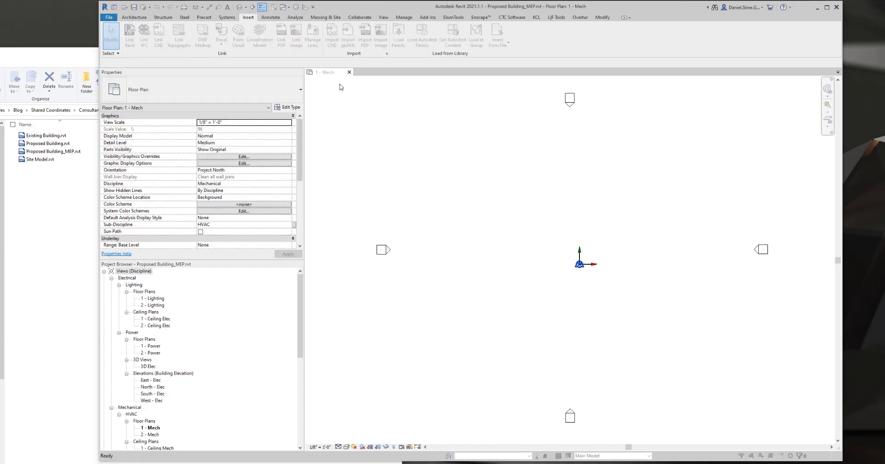
{"action": "left_click", "coordinate": [365, 176]}
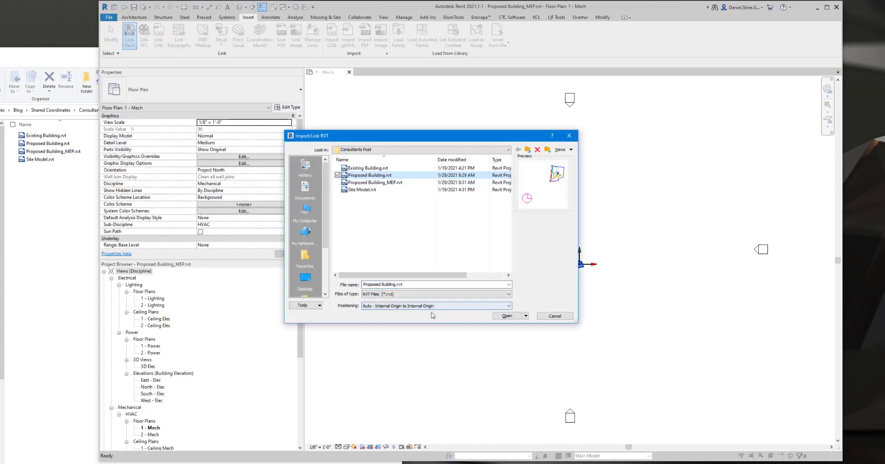
{"action": "left_click", "coordinate": [506, 316]}
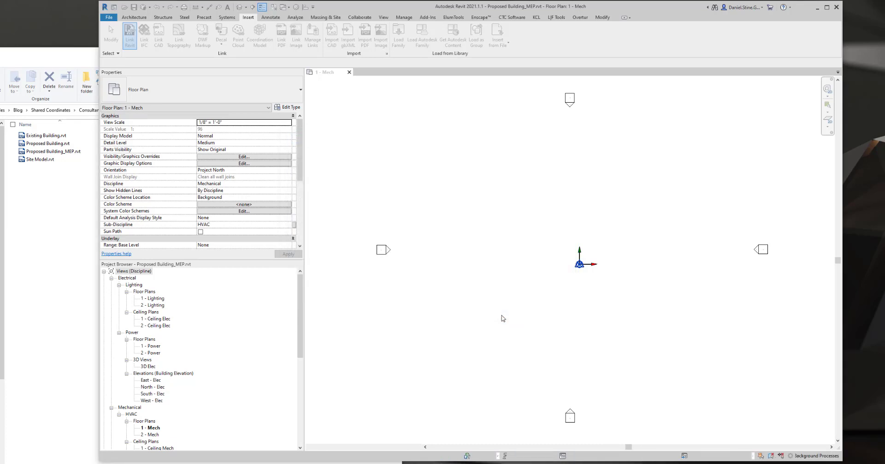
{"action": "left_click", "coordinate": [429, 282]}
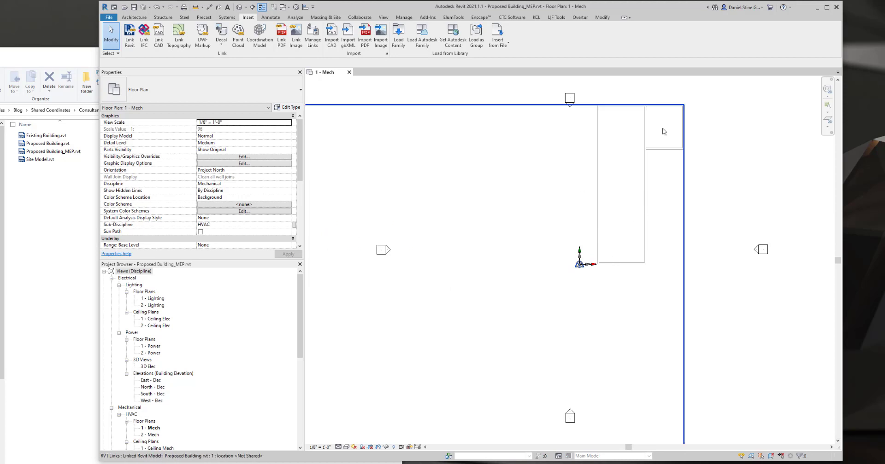
{"action": "double_click", "coordinate": [570, 416]}
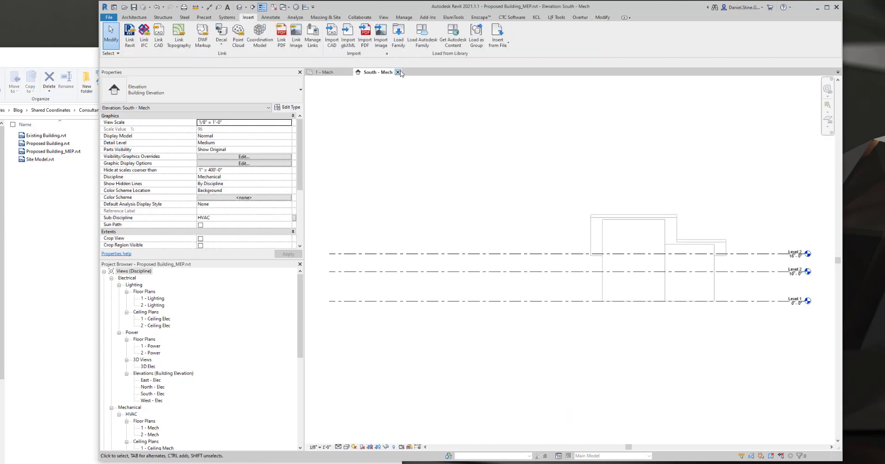
{"action": "left_click", "coordinate": [398, 72]}
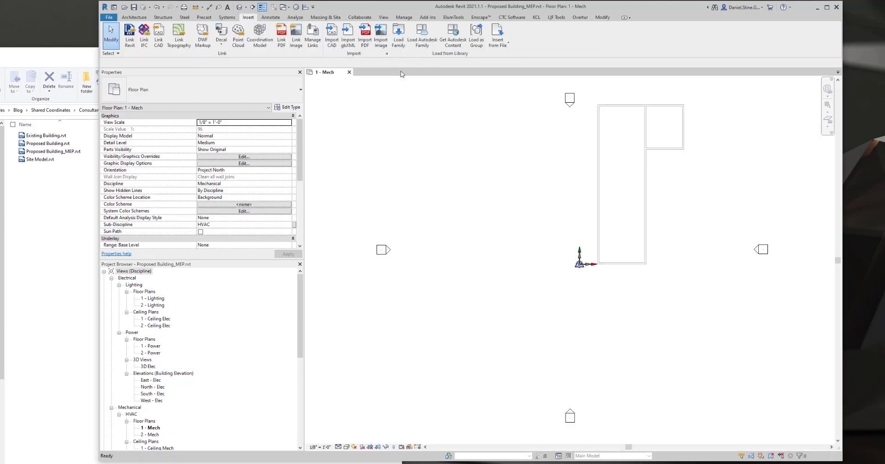
Acquire the shared coordinate system from the linked Proposed Building.rvt, recording the instance at its Internal position
{"action": "left_click", "coordinate": [599, 158]}
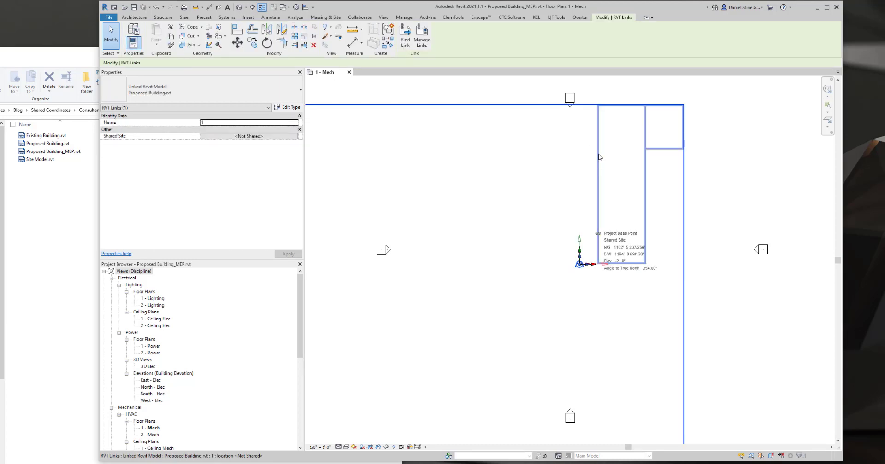
{"action": "left_click", "coordinate": [270, 137]}
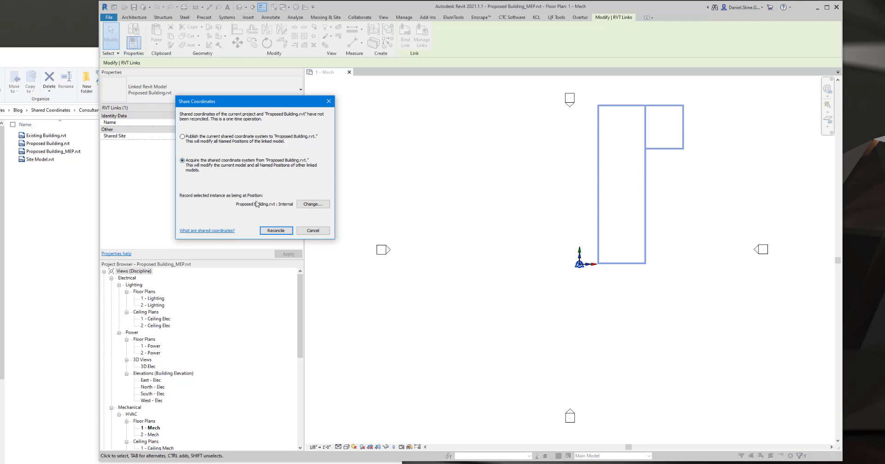
{"action": "left_click", "coordinate": [275, 231]}
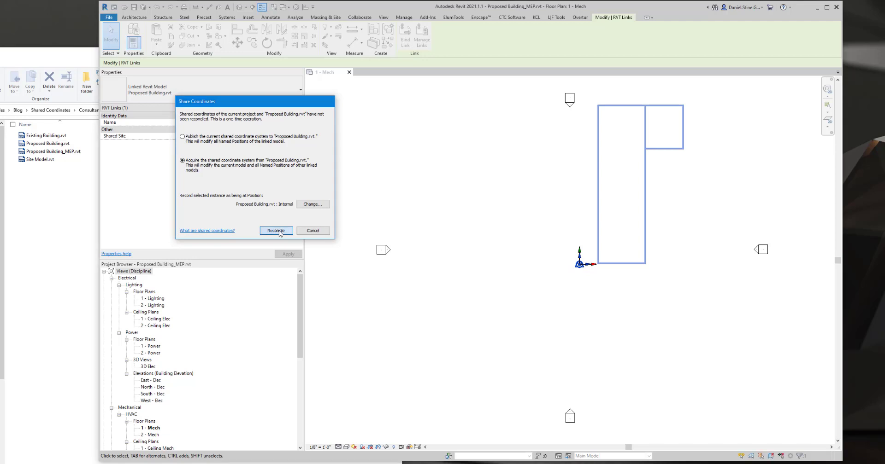
Examine the survey point's coordinates and its location relative to the linked building in the 1 - Mech plan
{"action": "left_click", "coordinate": [514, 220]}
{"action": "key", "text": "z"}
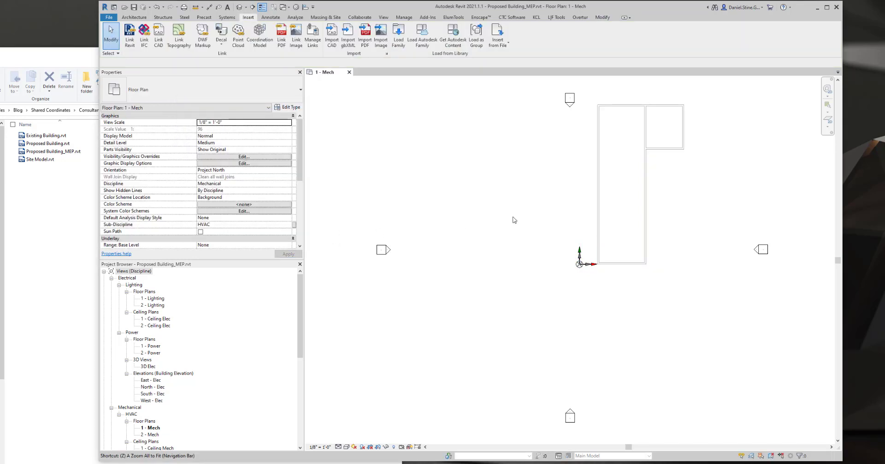
{"action": "key", "text": "f"}
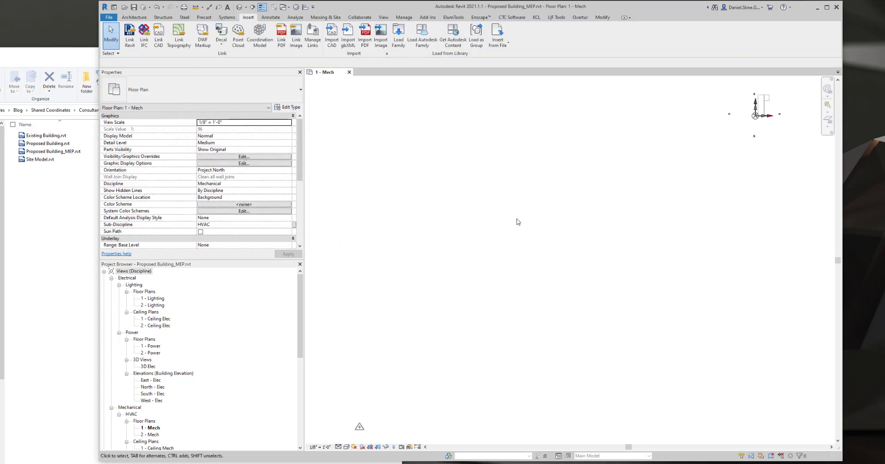
{"action": "left_click", "coordinate": [359, 428]}
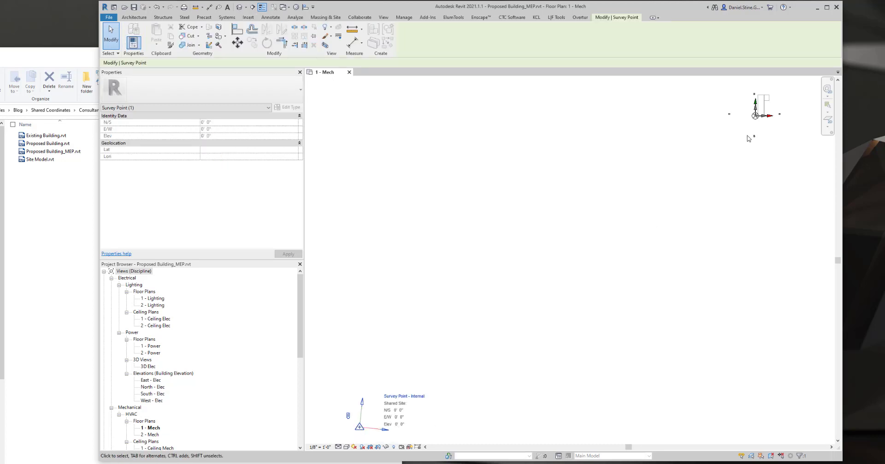
{"action": "left_click", "coordinate": [729, 134]}
{"action": "scroll", "coordinate": [779, 102], "scroll_direction": "up", "scroll_amount": 6}
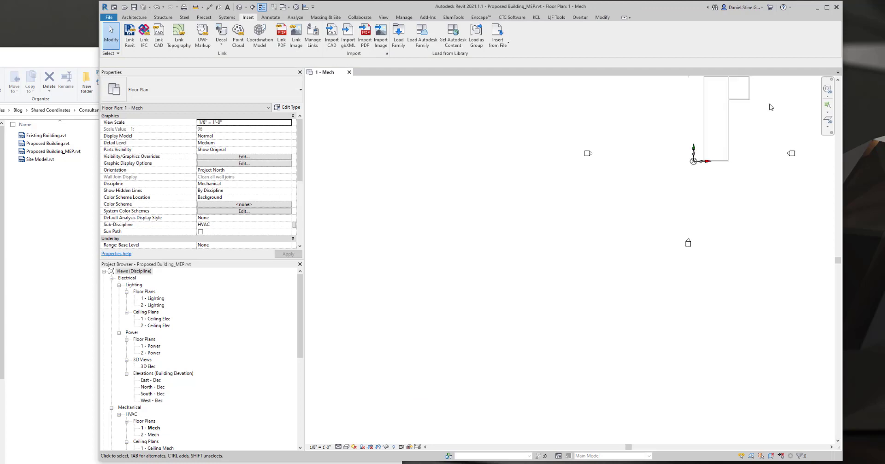
{"action": "scroll", "coordinate": [742, 184], "scroll_direction": "down", "scroll_amount": 3}
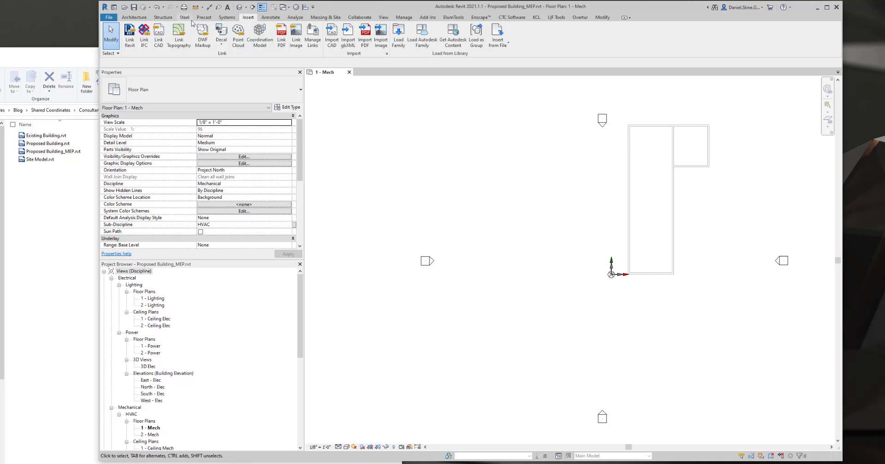
{"action": "left_click", "coordinate": [226, 17]}
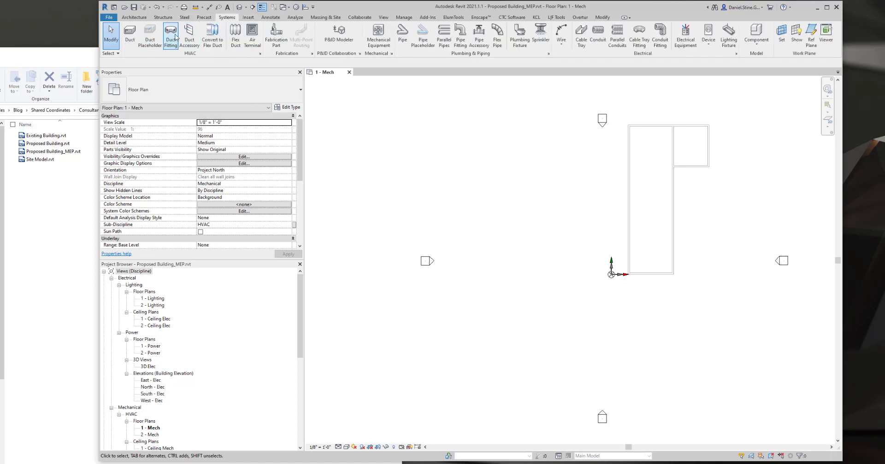
{"action": "left_click", "coordinate": [170, 35]}
{"action": "left_click", "coordinate": [645, 208]}
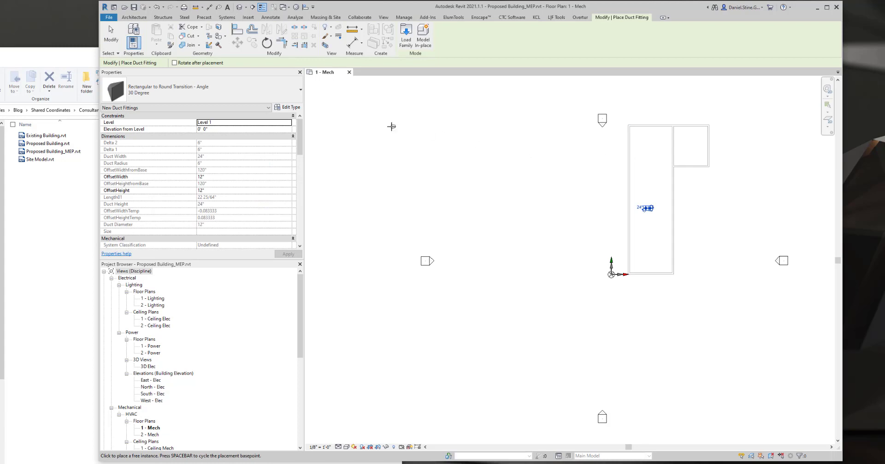
{"action": "key", "text": "Escape"}
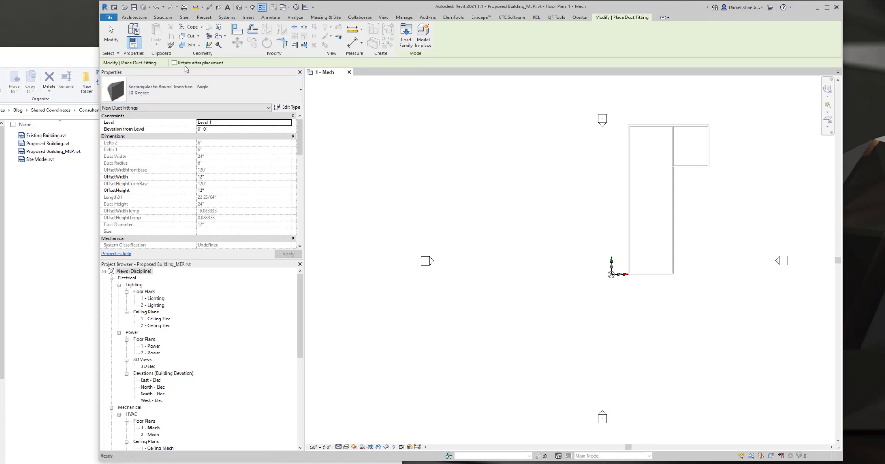
Draw an L-shaped 12" x 12" rectangular supply air duct at 9' 0" middle elevation, running north through the long room and east into the small room
{"action": "left_click", "coordinate": [205, 18]}
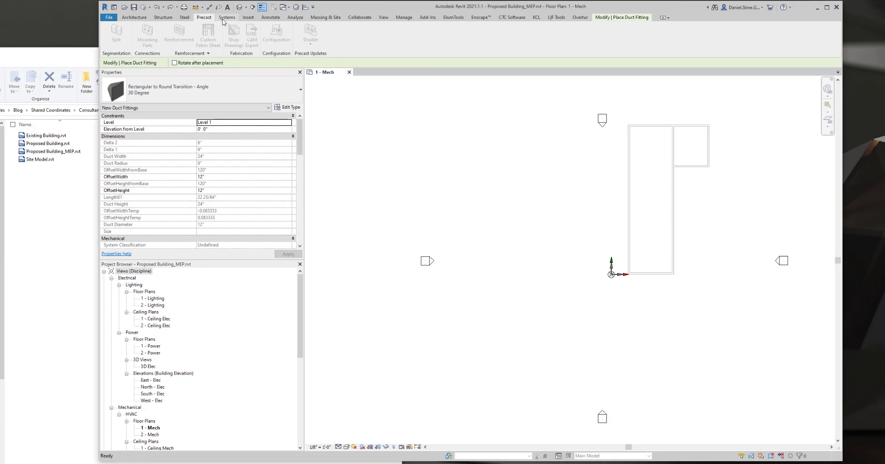
{"action": "left_click", "coordinate": [225, 18]}
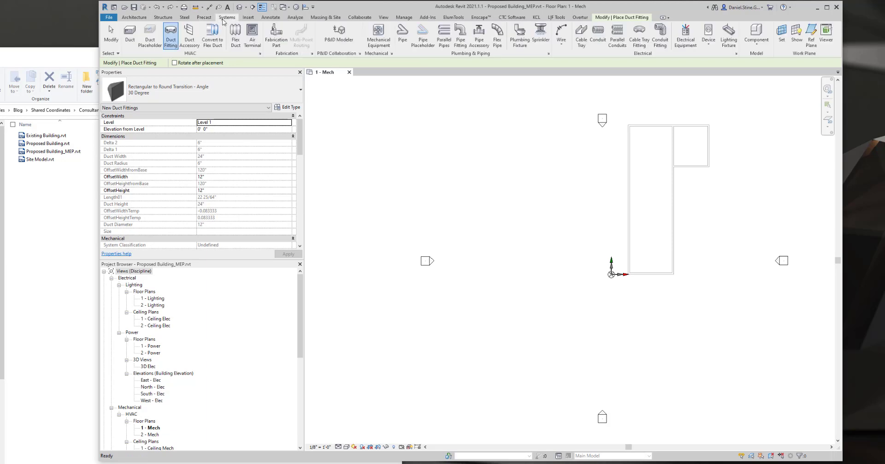
{"action": "left_click", "coordinate": [130, 34]}
{"action": "left_click", "coordinate": [650, 218]}
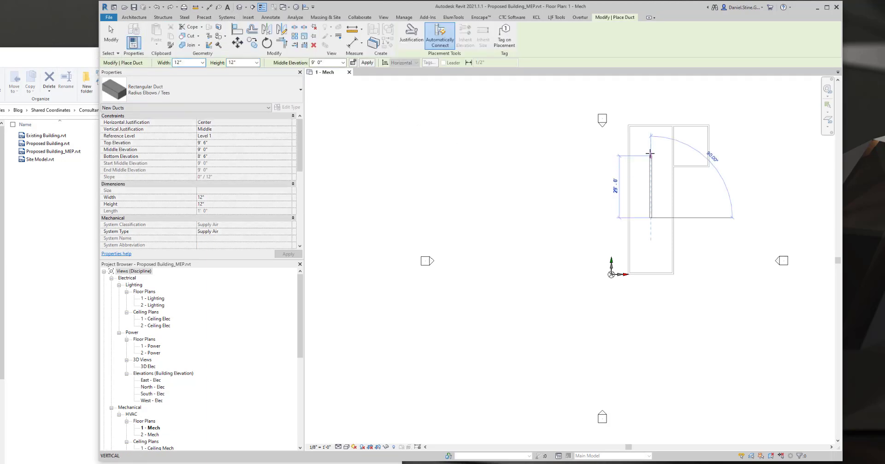
{"action": "left_click", "coordinate": [650, 151]}
{"action": "left_click", "coordinate": [691, 150]}
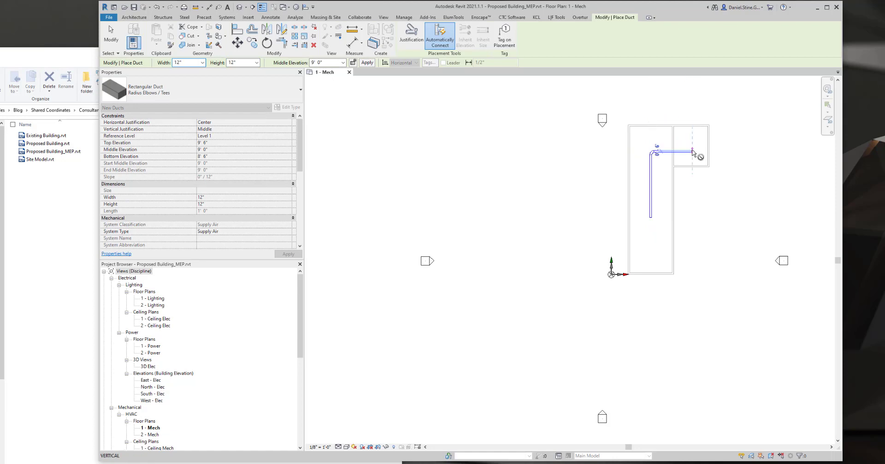
{"action": "key", "text": "Escape"}
{"action": "key", "text": "Escape"}
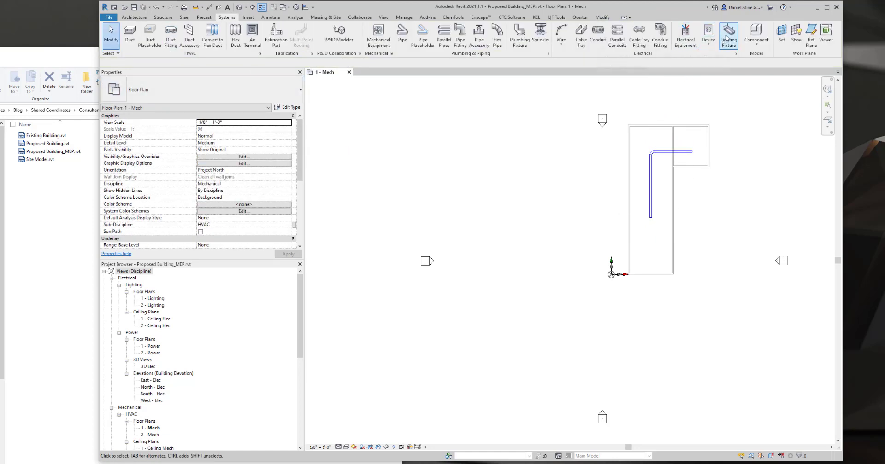
Place four 1x4 - 120 Plain Recessed Lighting Fixtures on vertical wall faces at 4' 0" elevation, two along each long wall of the linked building
{"action": "left_click", "coordinate": [727, 37]}
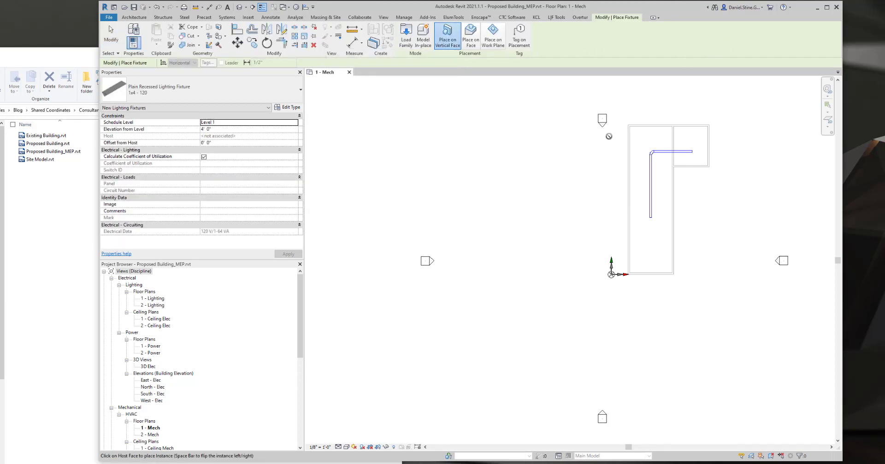
{"action": "left_click", "coordinate": [627, 156]}
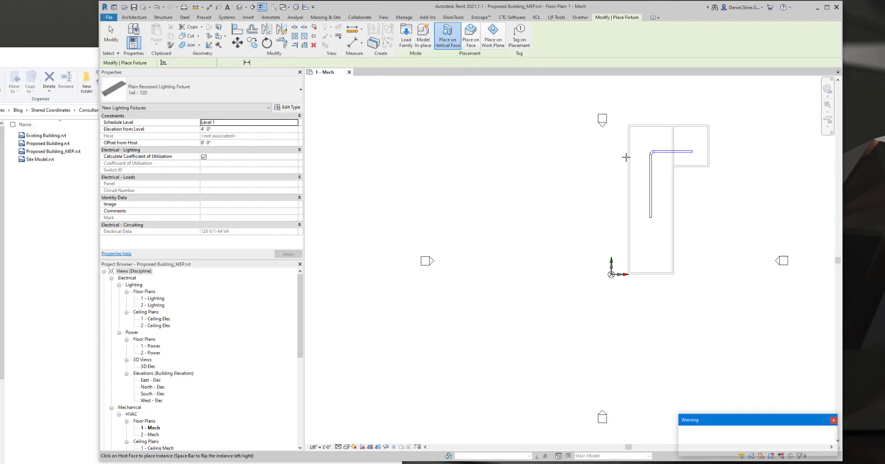
{"action": "left_click", "coordinate": [625, 233]}
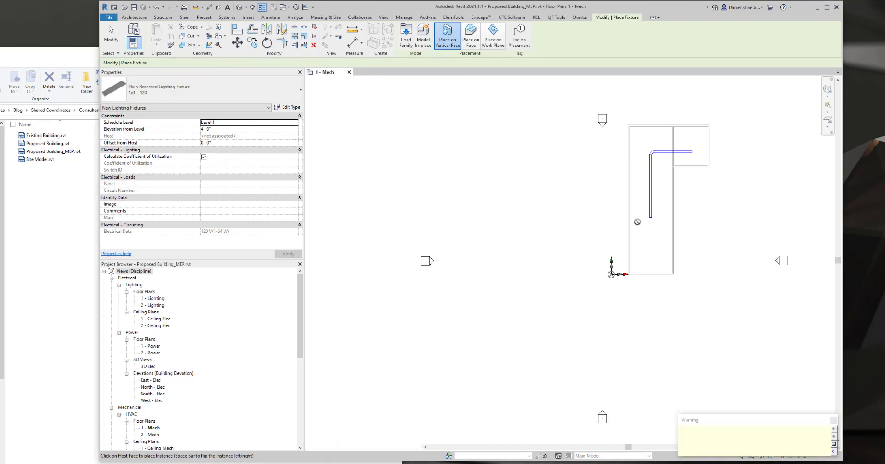
{"action": "left_click", "coordinate": [675, 188]}
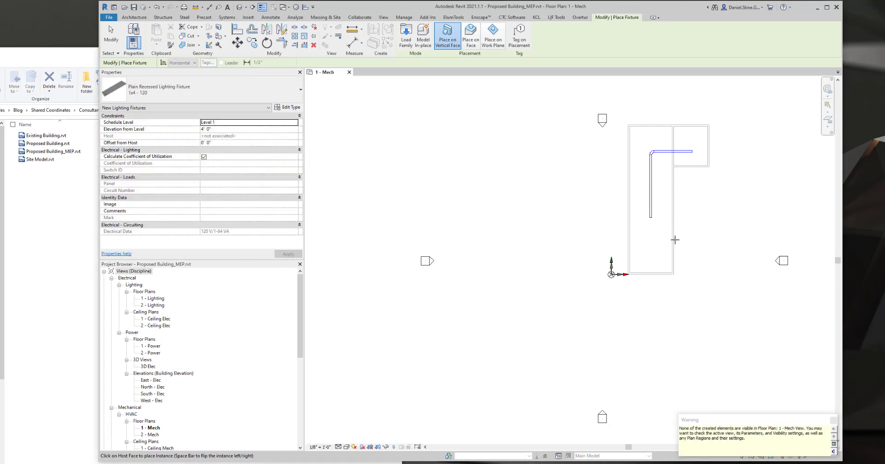
{"action": "key", "text": "Escape"}
{"action": "key", "text": "Escape"}
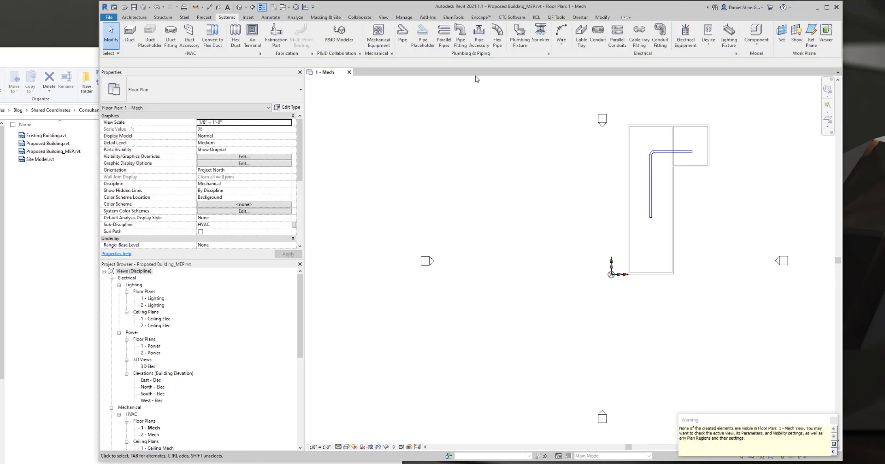
Examine the lighting fixtures and duct against the linked Proposed Building.rvt from several sides in the default 3D view
{"action": "left_click", "coordinate": [239, 7]}
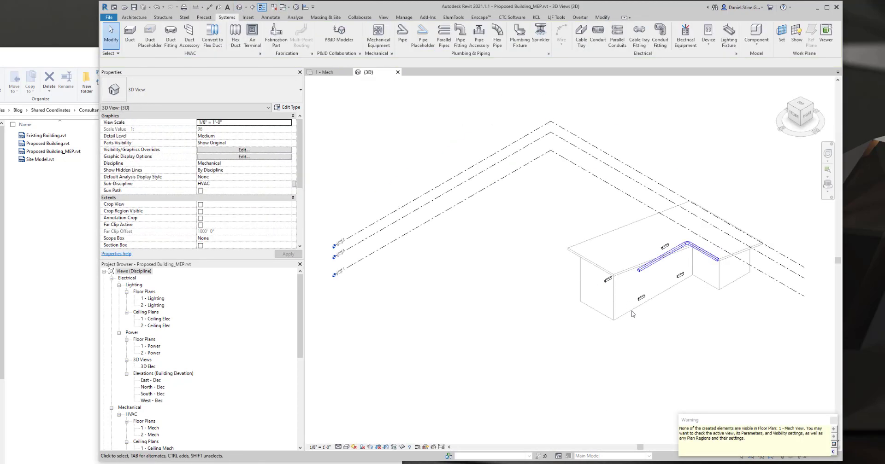
{"action": "scroll", "coordinate": [606, 276], "scroll_direction": "up", "scroll_amount": 5}
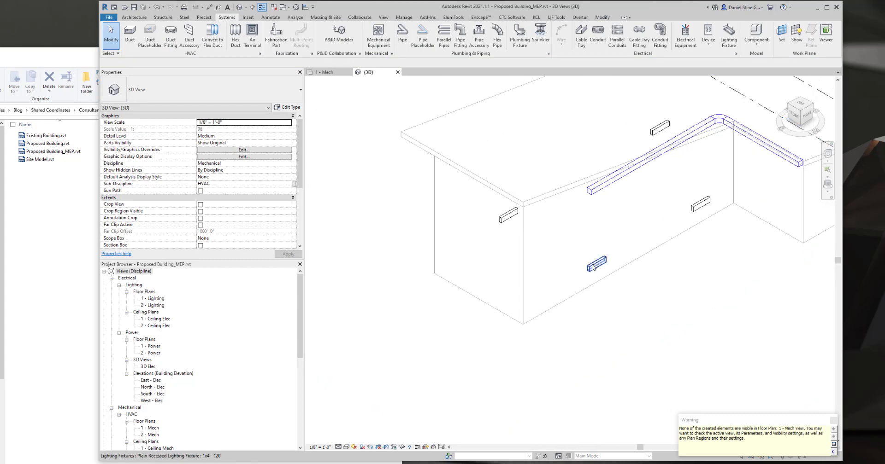
{"action": "left_click", "coordinate": [593, 267]}
{"action": "middle_click_drag", "start_coordinate": [594, 268], "coordinate": [660, 295], "text": "shift"}
{"action": "left_click", "coordinate": [479, 361]}
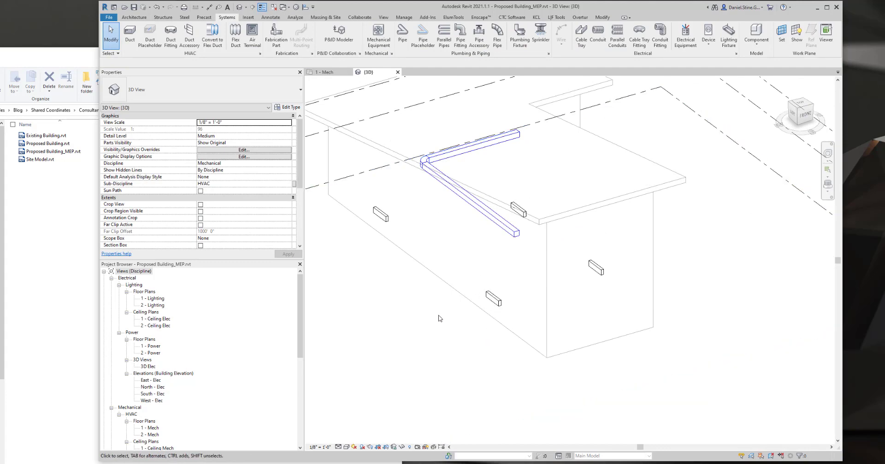
{"action": "middle_click_drag", "start_coordinate": [440, 318], "coordinate": [595, 332], "text": "shift"}
{"action": "left_click", "coordinate": [555, 320]}
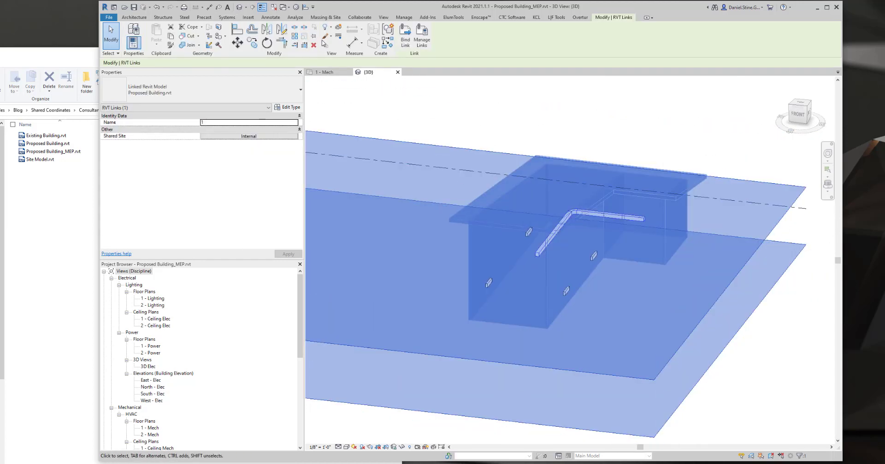
{"action": "left_click", "coordinate": [531, 113]}
{"action": "scroll", "coordinate": [663, 230], "scroll_direction": "down", "scroll_amount": 2}
{"action": "middle_click_drag", "start_coordinate": [732, 295], "coordinate": [685, 300], "text": "shift"}
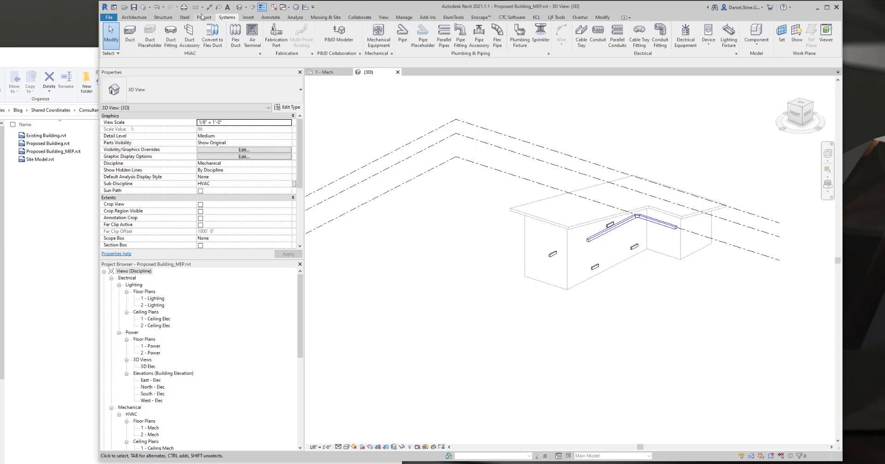
Close the 3D view and the Proposed Building_MEP.rvt model, saving its changes
{"action": "left_click", "coordinate": [398, 73]}
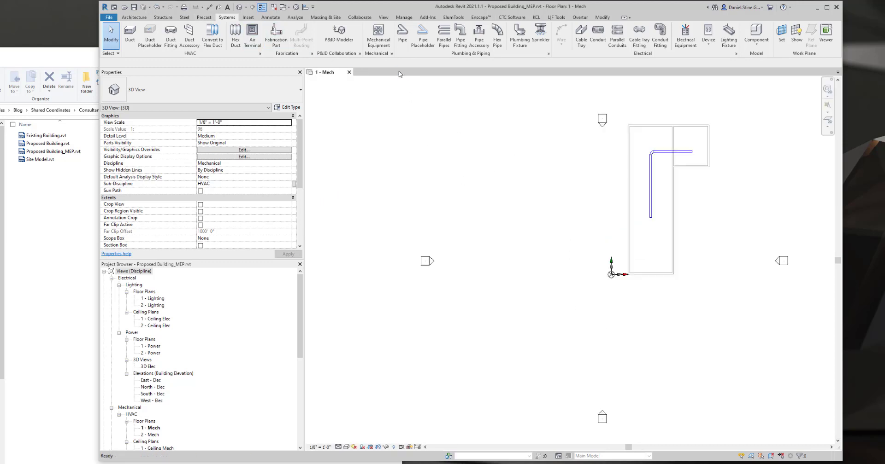
{"action": "left_click", "coordinate": [348, 73]}
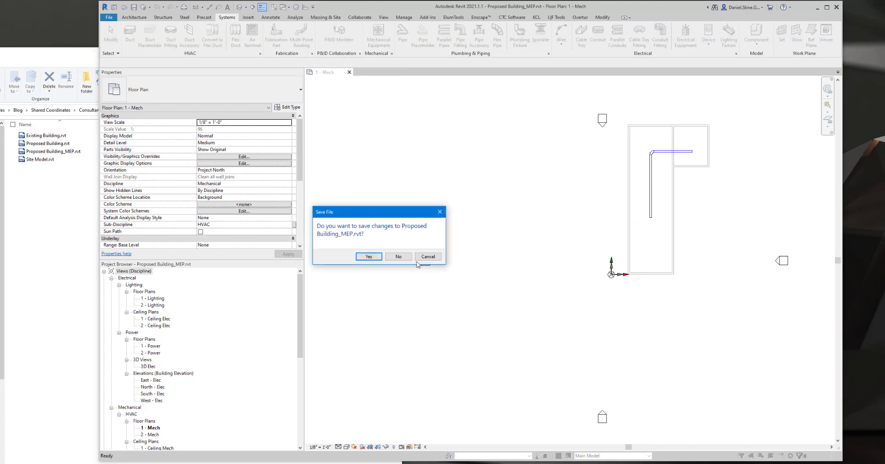
{"action": "left_click", "coordinate": [375, 260]}
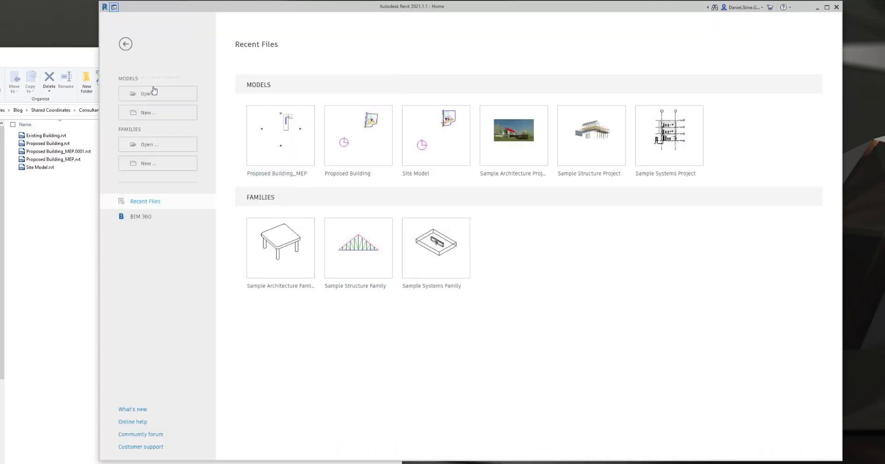
Open Proposed Building.rvt and unload its Site Model.rvt link
{"action": "left_click", "coordinate": [153, 91]}
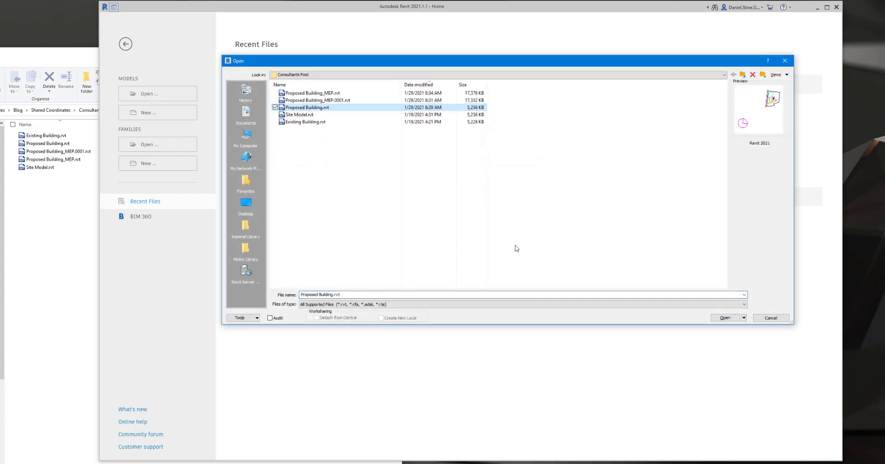
{"action": "left_click", "coordinate": [727, 319]}
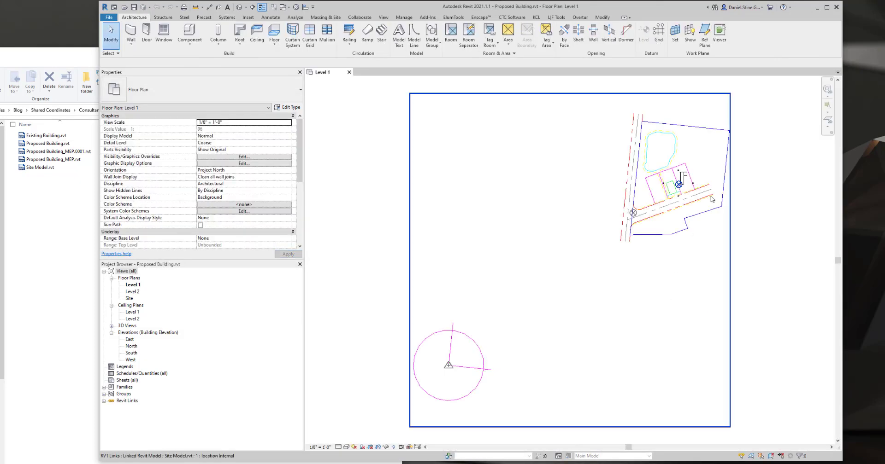
{"action": "scroll", "coordinate": [695, 193], "scroll_direction": "up", "scroll_amount": 4}
{"action": "middle_click_drag", "start_coordinate": [695, 194], "coordinate": [521, 234]}
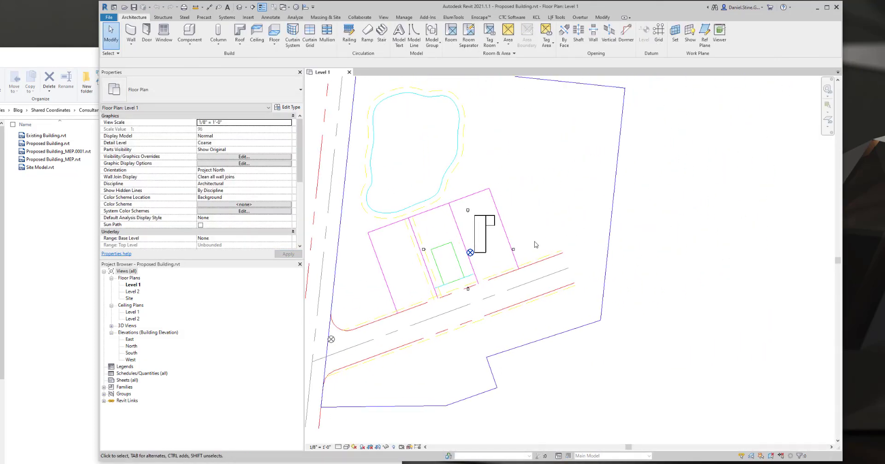
{"action": "scroll", "coordinate": [507, 249], "scroll_direction": "up", "scroll_amount": 4}
{"action": "left_click", "coordinate": [249, 17]}
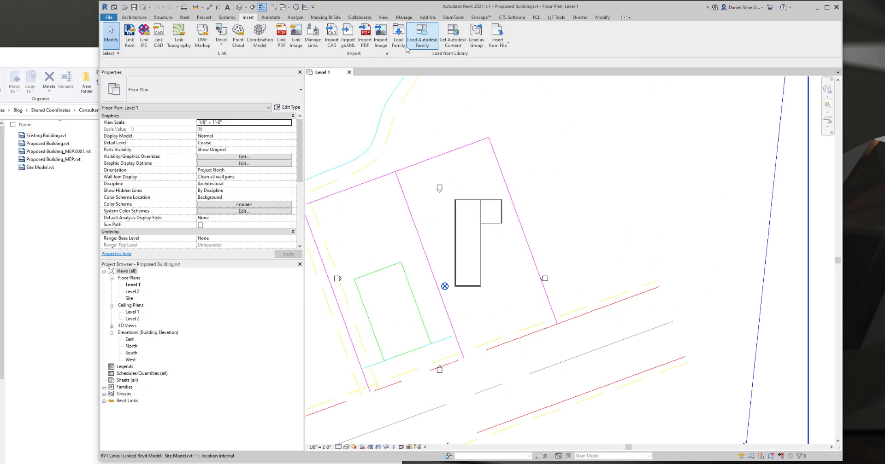
{"action": "left_click", "coordinate": [312, 33]}
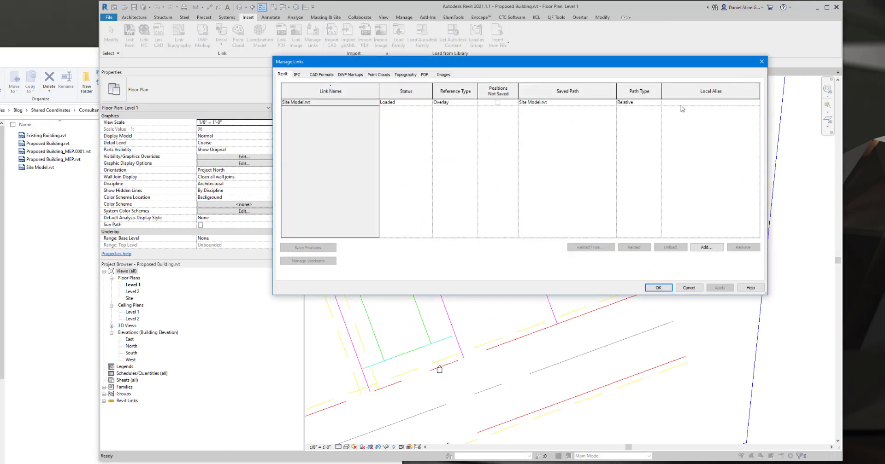
{"action": "left_click", "coordinate": [316, 103]}
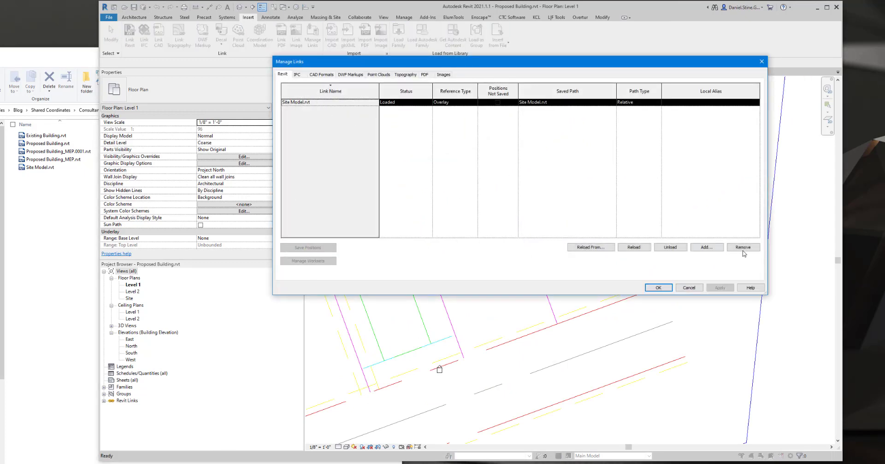
{"action": "left_click", "coordinate": [671, 249]}
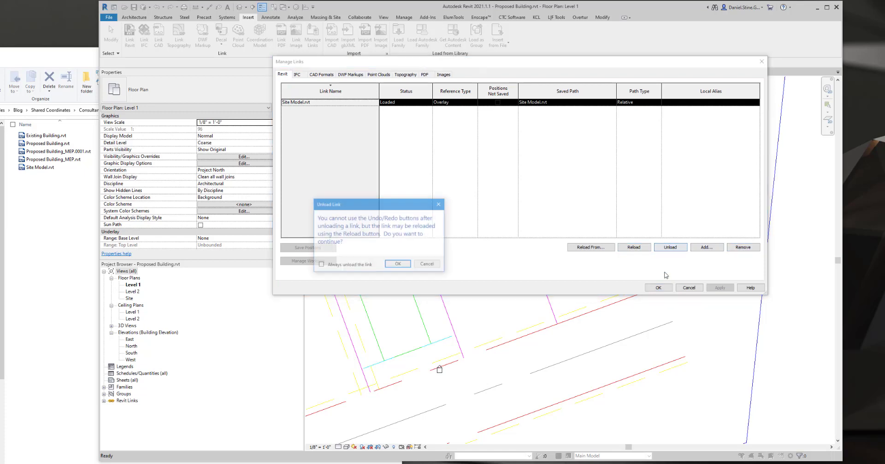
{"action": "left_click", "coordinate": [406, 265]}
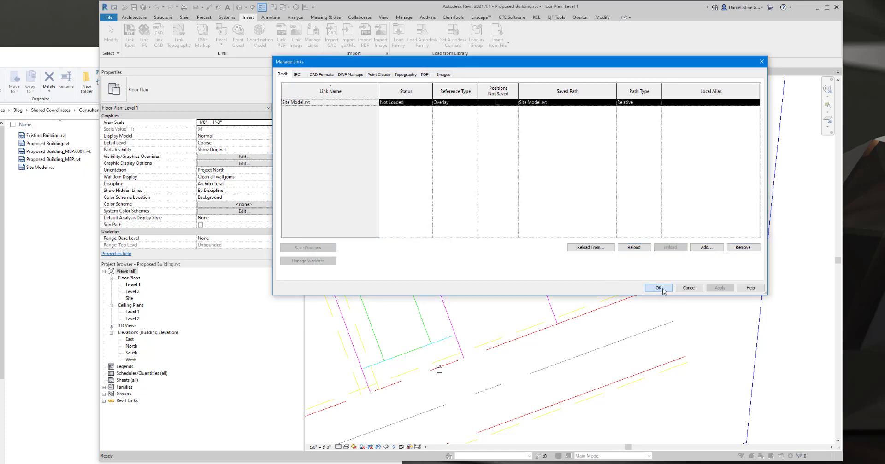
{"action": "left_click", "coordinate": [658, 288]}
Link Proposed Building_MEP.rvt with Auto - By Shared Coordinates positioning and check its lighting fixtures against the building's walls in 3D
{"action": "scroll", "coordinate": [466, 276], "scroll_direction": "up", "scroll_amount": 6}
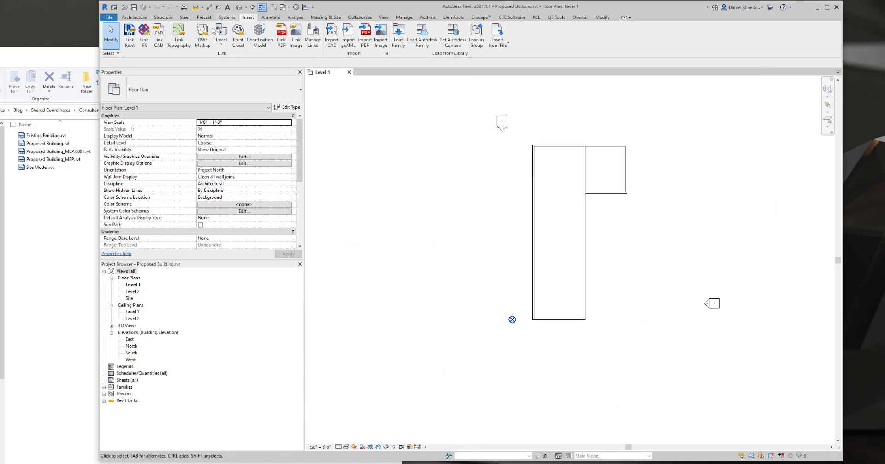
{"action": "left_click", "coordinate": [130, 36]}
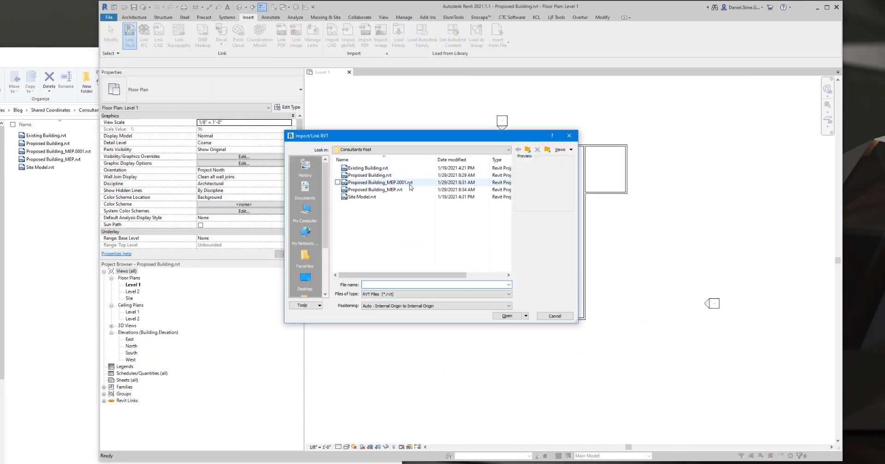
{"action": "left_click", "coordinate": [394, 190]}
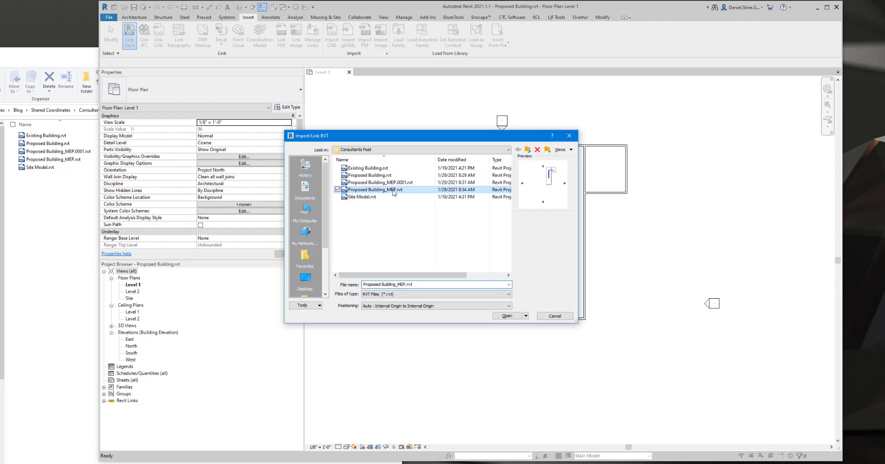
{"action": "left_click", "coordinate": [437, 307]}
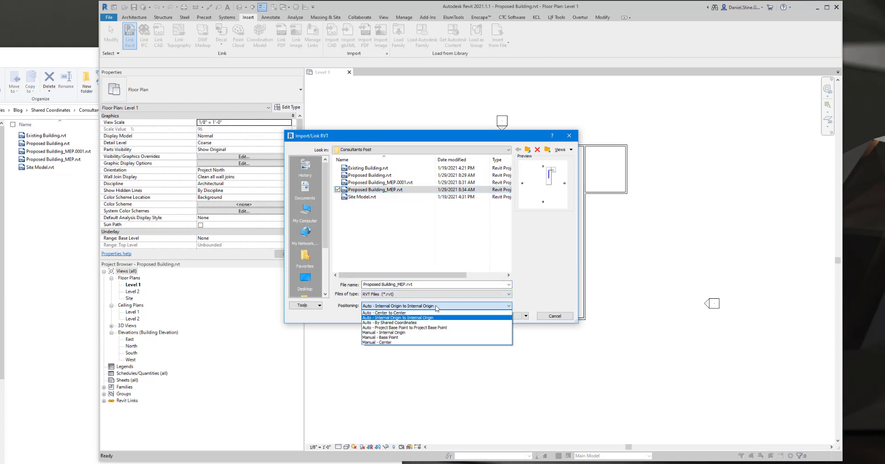
{"action": "left_click", "coordinate": [418, 323]}
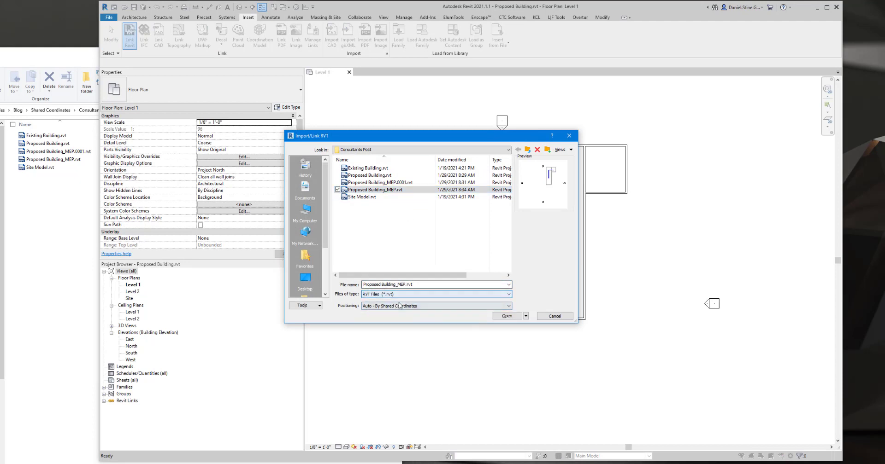
{"action": "left_click", "coordinate": [506, 316]}
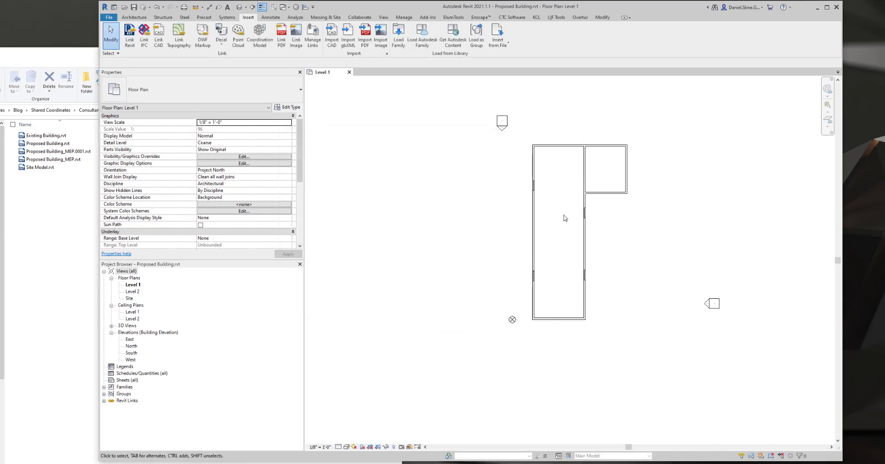
{"action": "left_click", "coordinate": [239, 7]}
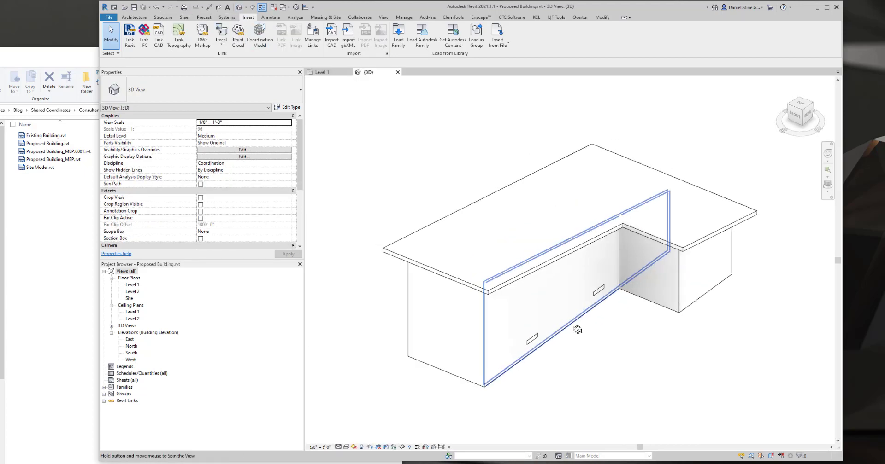
{"action": "middle_click_drag", "start_coordinate": [577, 328], "coordinate": [534, 341], "text": "shift"}
{"action": "left_click", "coordinate": [535, 341]}
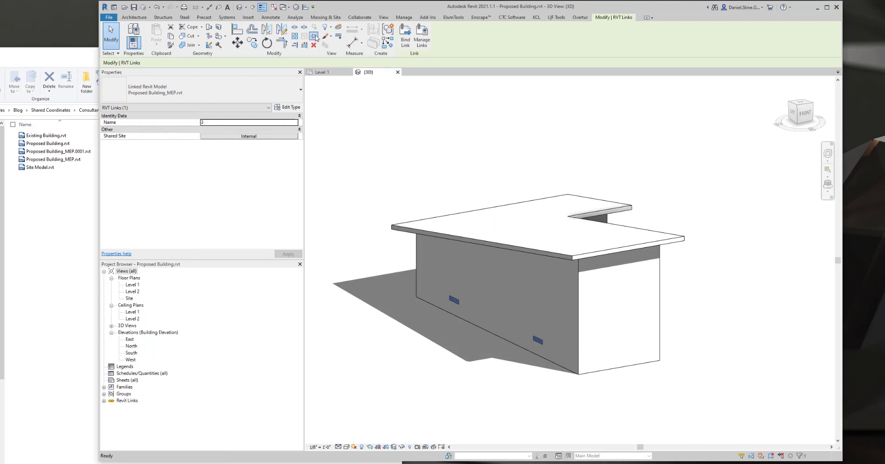
{"action": "left_click", "coordinate": [472, 158]}
{"action": "middle_click_drag", "start_coordinate": [746, 350], "coordinate": [621, 377], "text": "shift"}
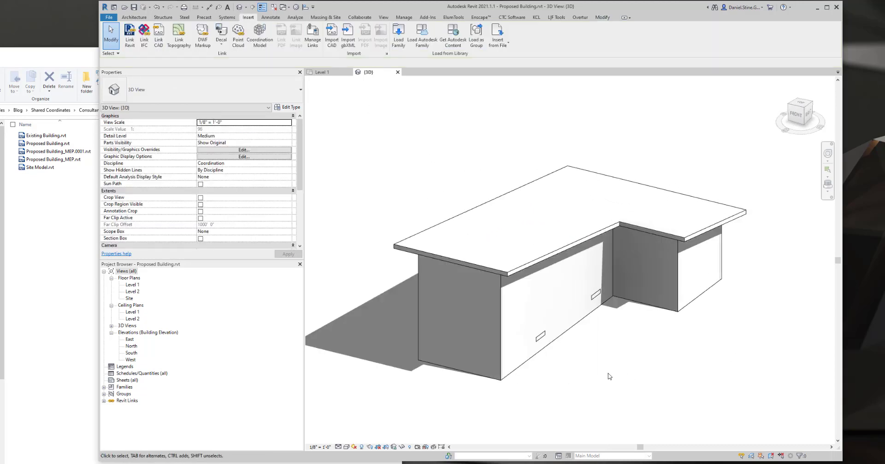
Close the 3D view and the Proposed Building.rvt model, saving its changes
{"action": "left_click", "coordinate": [398, 72]}
{"action": "left_click", "coordinate": [348, 73]}
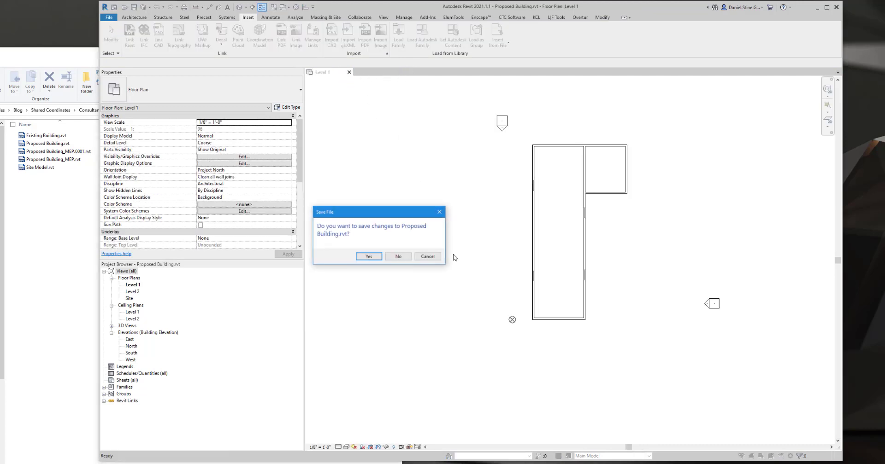
{"action": "left_click", "coordinate": [368, 257]}
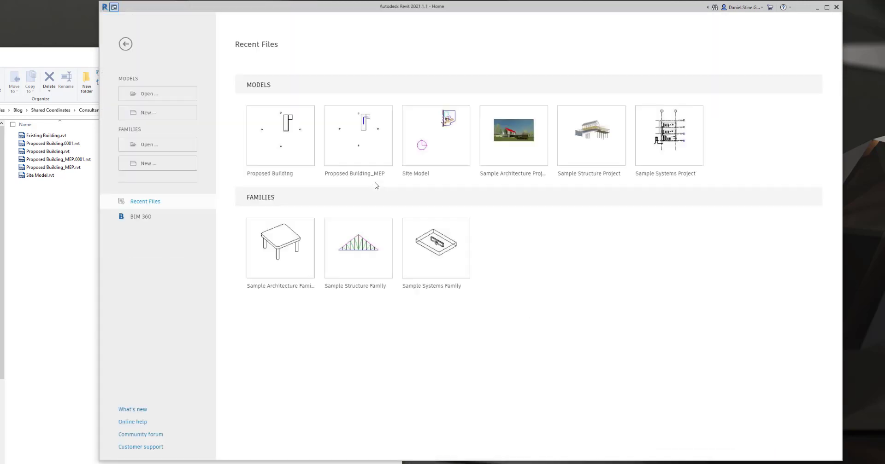
Open Site Model.rvt and bring up Manage Links to correct its unresolved references
{"action": "left_click", "coordinate": [140, 94]}
{"action": "left_click", "coordinate": [299, 122]}
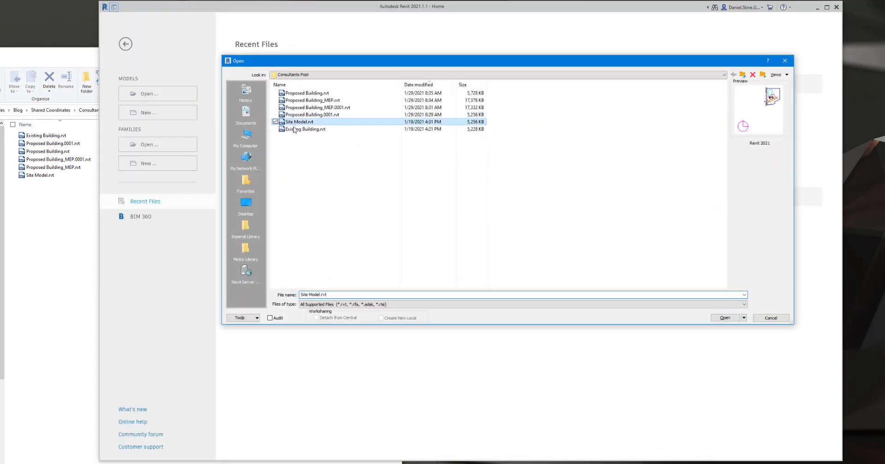
{"action": "left_click", "coordinate": [719, 318]}
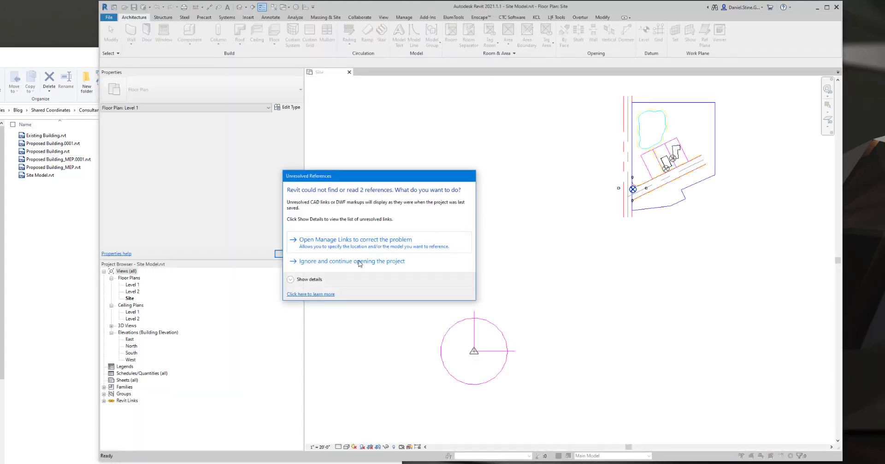
{"action": "left_click", "coordinate": [352, 241]}
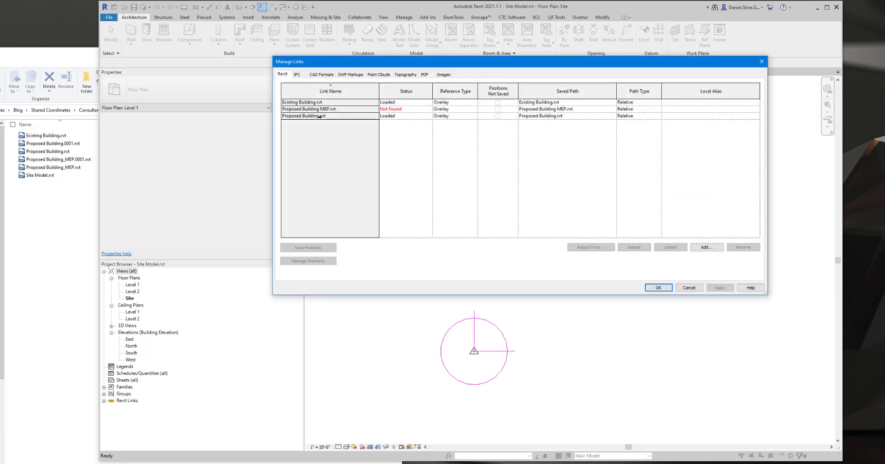
Remove the unresolved Proposed Building MEP.rvt link from the site model and apply the link changes
{"action": "left_click", "coordinate": [309, 109]}
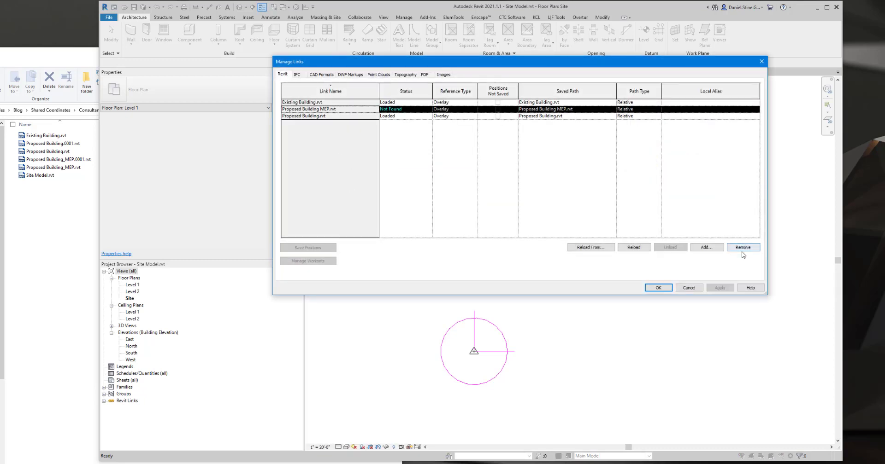
{"action": "left_click", "coordinate": [744, 249]}
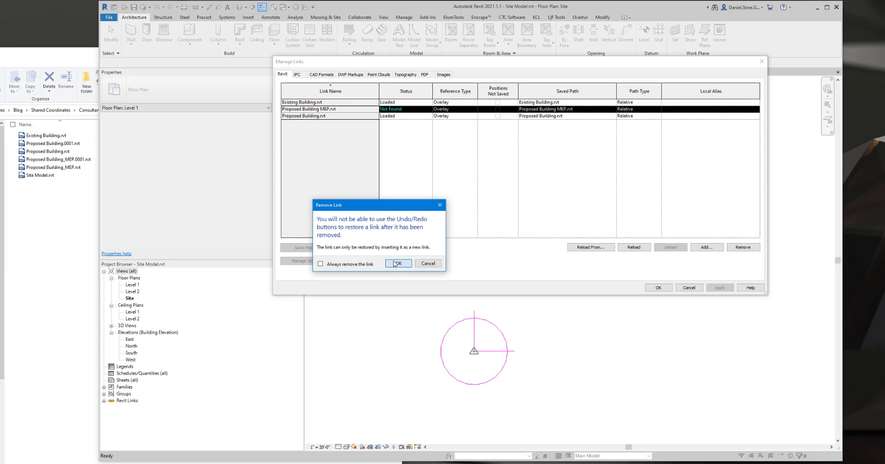
{"action": "left_click", "coordinate": [397, 264]}
{"action": "left_click", "coordinate": [657, 287]}
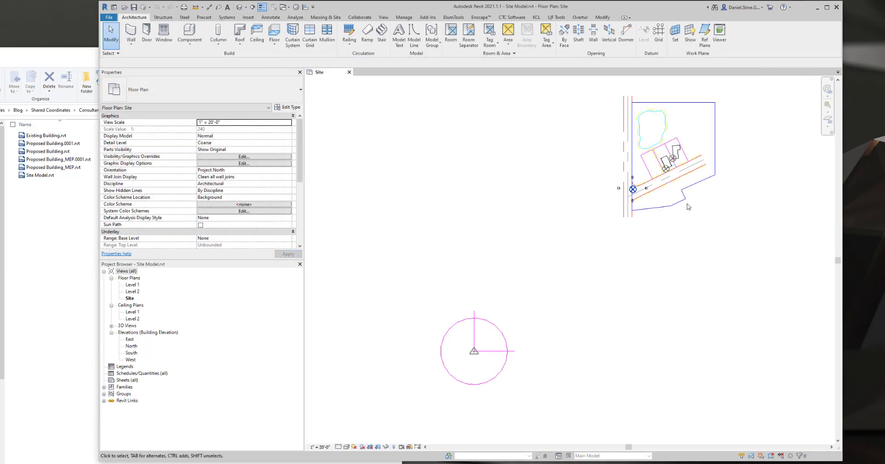
Link Proposed Building_MEP.rvt into the site model with Auto - By Shared Coordinates positioning
{"action": "scroll", "coordinate": [690, 146], "scroll_direction": "up", "scroll_amount": 5}
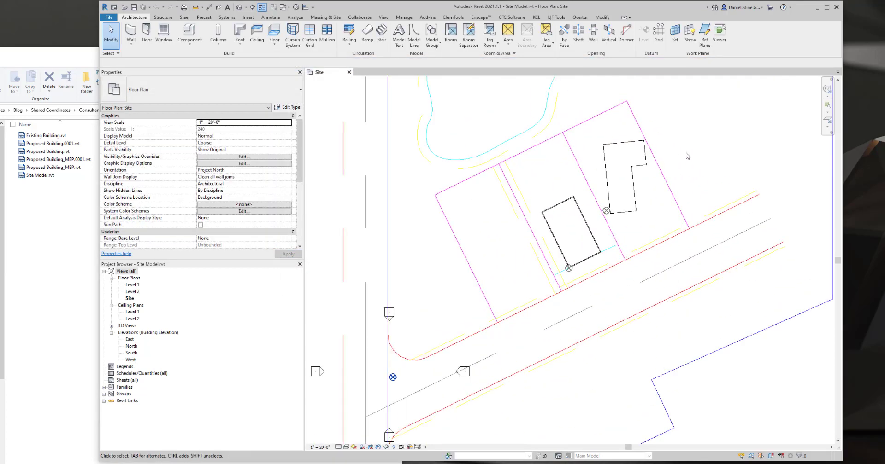
{"action": "left_click", "coordinate": [248, 18]}
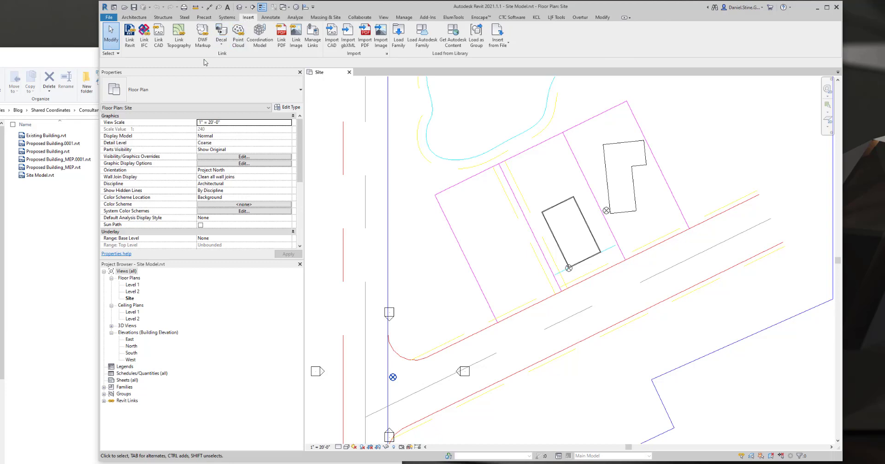
{"action": "left_click", "coordinate": [129, 37]}
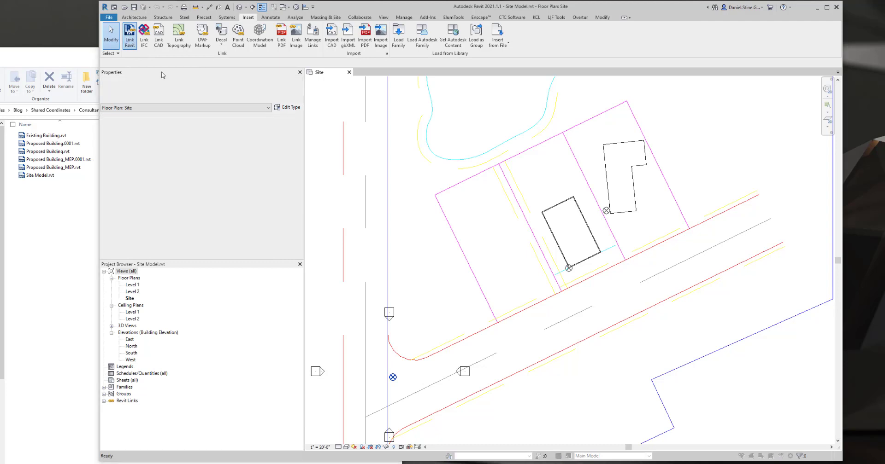
{"action": "left_click", "coordinate": [374, 198]}
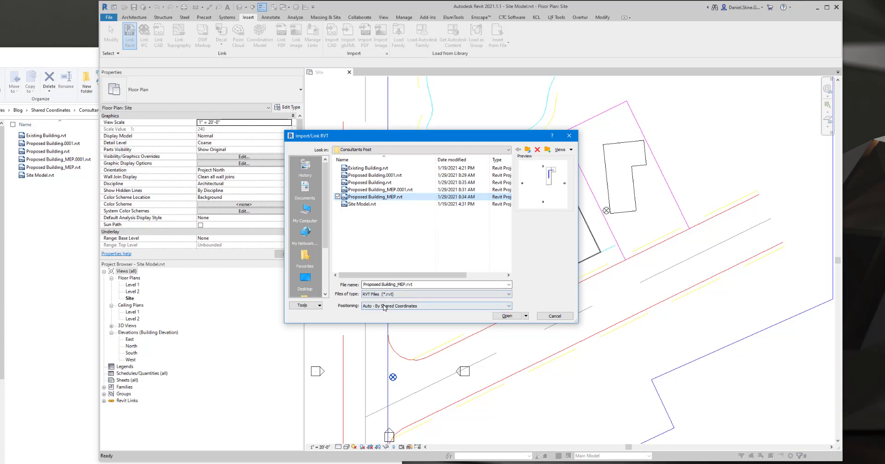
{"action": "left_click", "coordinate": [506, 316]}
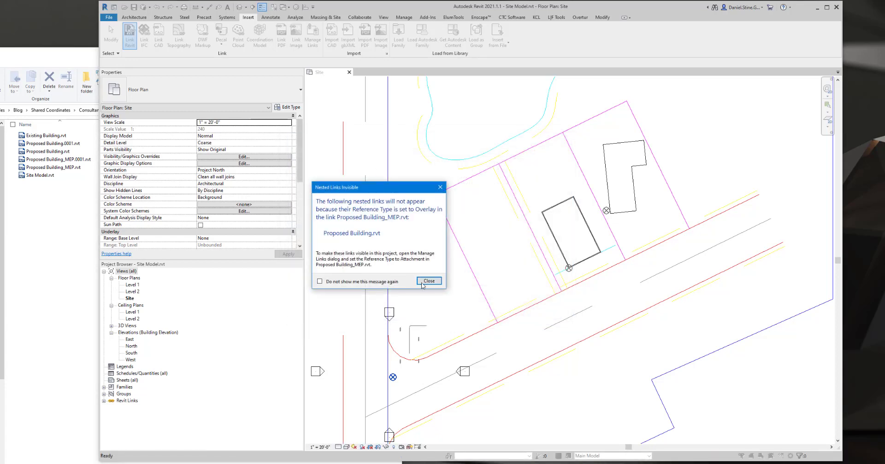
{"action": "left_click", "coordinate": [428, 281]}
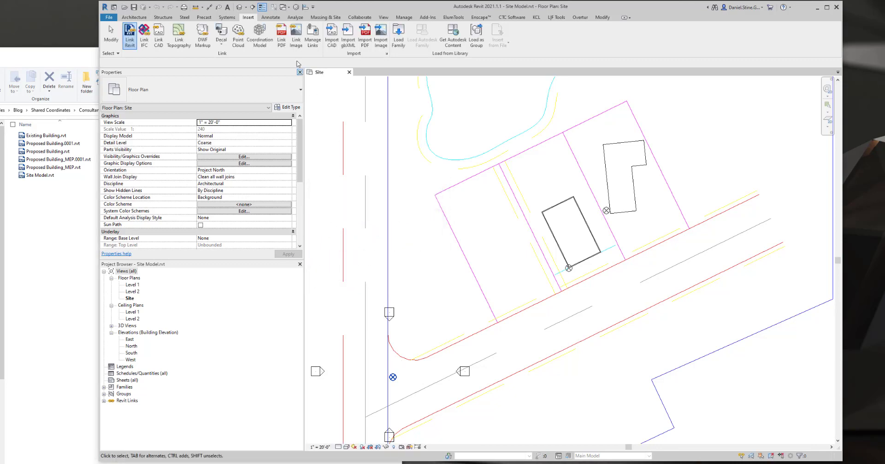
Inspect the linked buildings in 3D and check how the MEP content sits against the Proposed Building.rvt link
{"action": "left_click", "coordinate": [239, 7]}
{"action": "scroll", "coordinate": [682, 249], "scroll_direction": "up", "scroll_amount": 5}
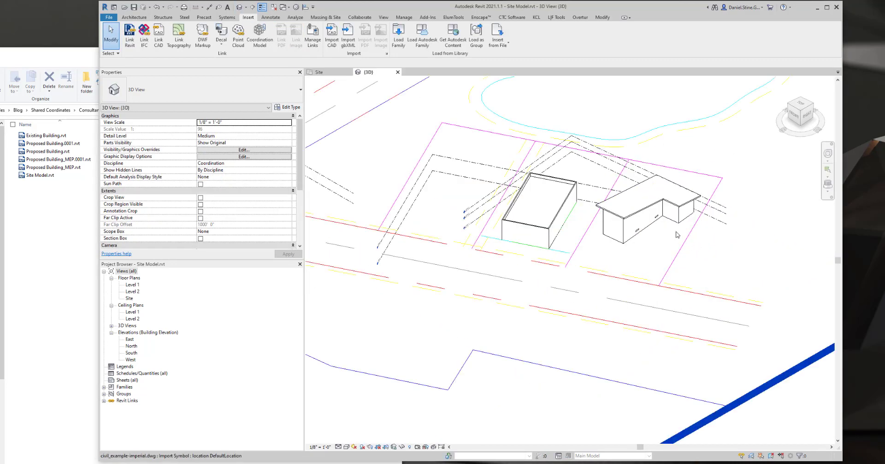
{"action": "scroll", "coordinate": [677, 235], "scroll_direction": "up", "scroll_amount": 4}
{"action": "middle_click_drag", "start_coordinate": [548, 281], "coordinate": [539, 261], "text": "shift"}
{"action": "left_click", "coordinate": [519, 279]}
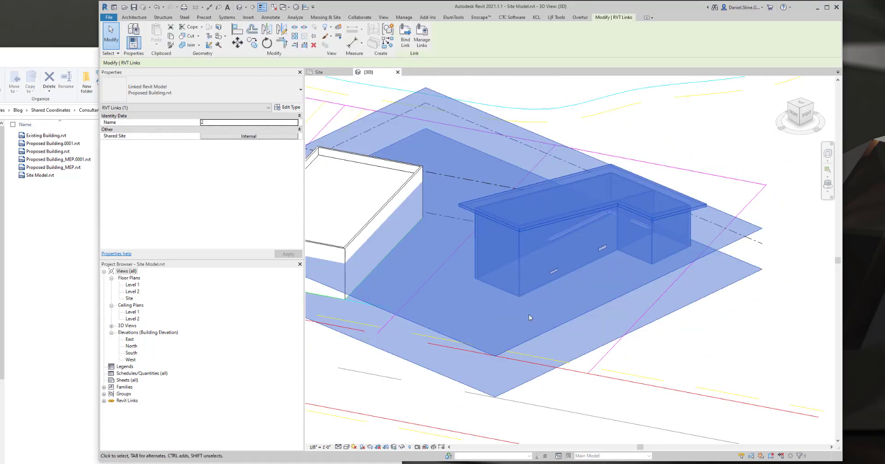
{"action": "middle_click_drag", "start_coordinate": [529, 314], "coordinate": [548, 322], "text": "shift"}
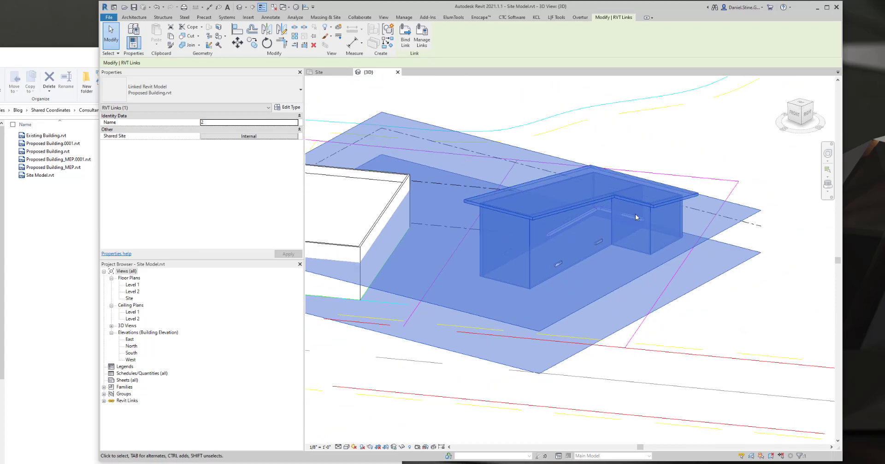
{"action": "left_click", "coordinate": [675, 137]}
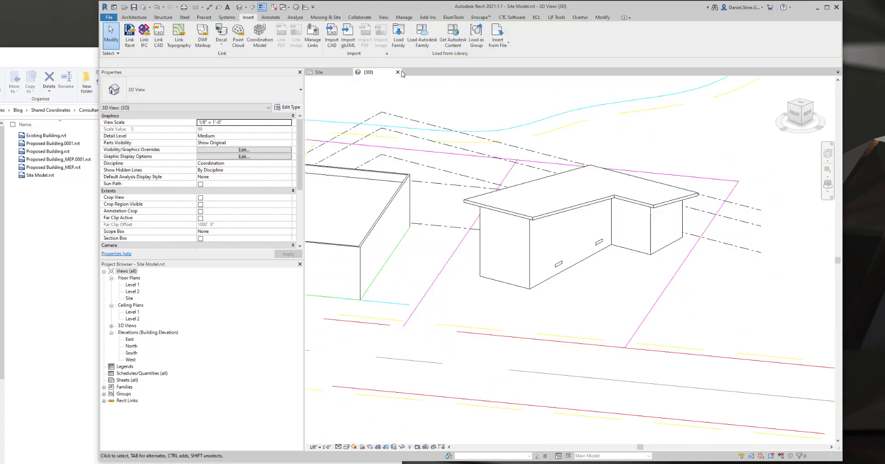
Close the 3D view and Site Model.rvt, saving its changes, and open Proposed Building.rvt
{"action": "left_click", "coordinate": [397, 72]}
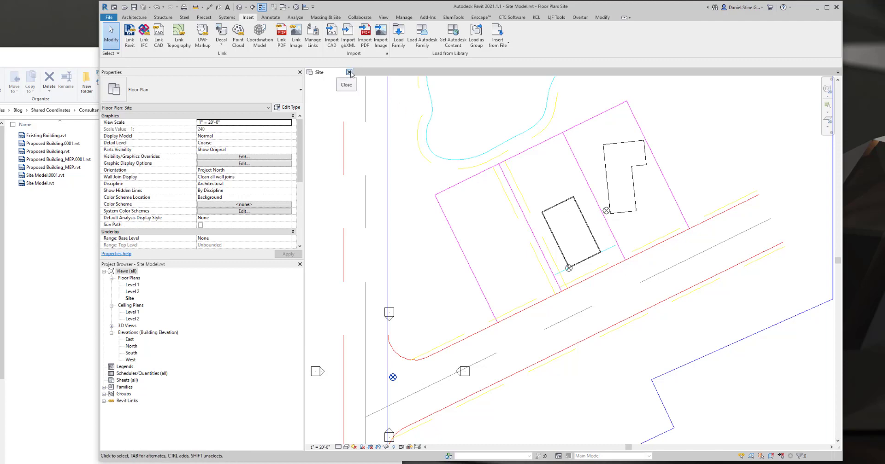
{"action": "left_click", "coordinate": [349, 73]}
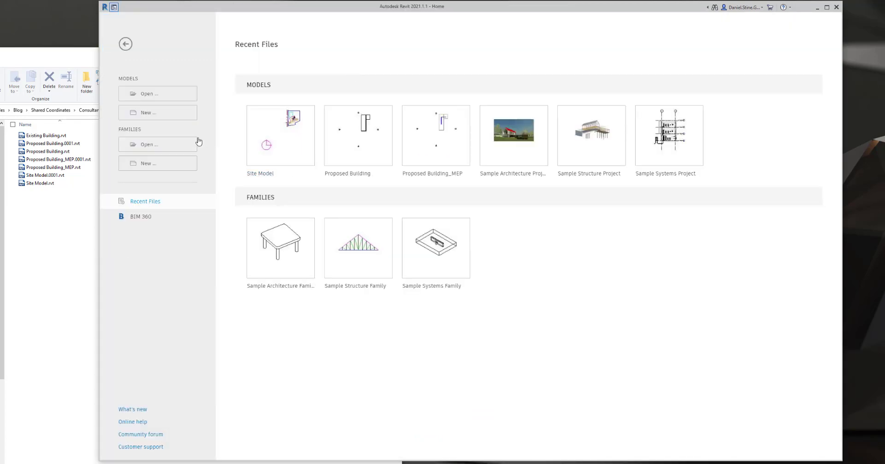
{"action": "left_click", "coordinate": [351, 178]}
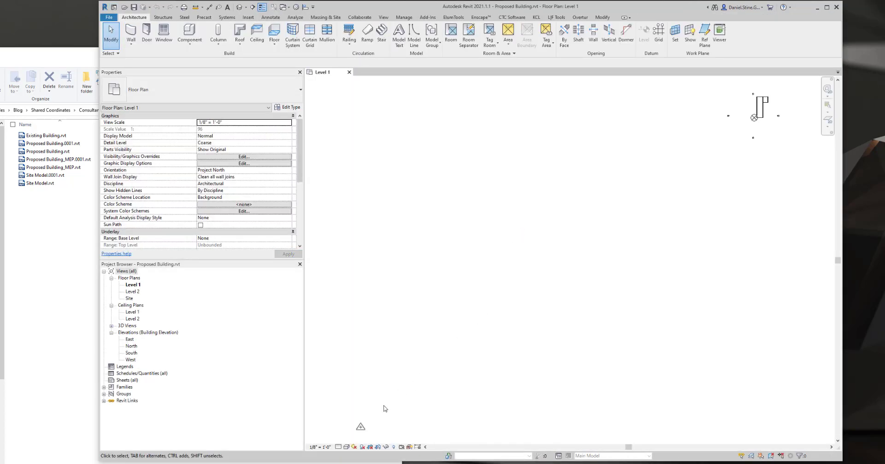
Move the clipped survey point about 50' west in the Level 1 plan of Proposed Building.rvt
{"action": "left_click", "coordinate": [361, 429]}
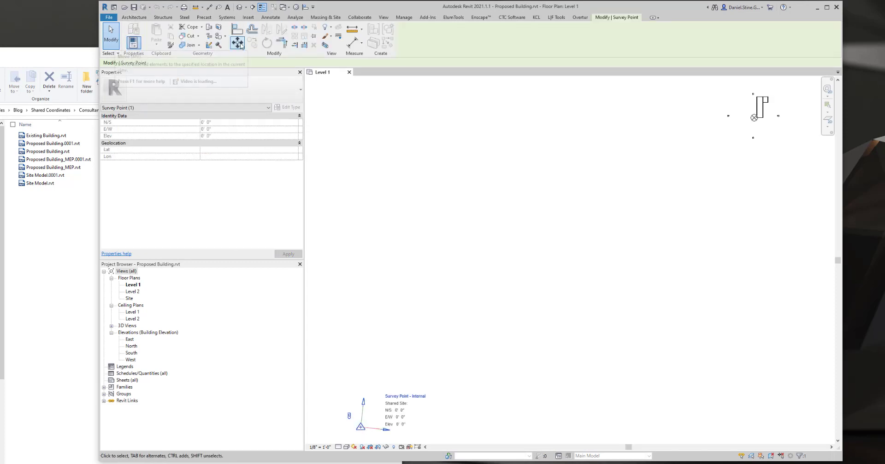
{"action": "left_click", "coordinate": [238, 42]}
{"action": "left_click", "coordinate": [378, 293]}
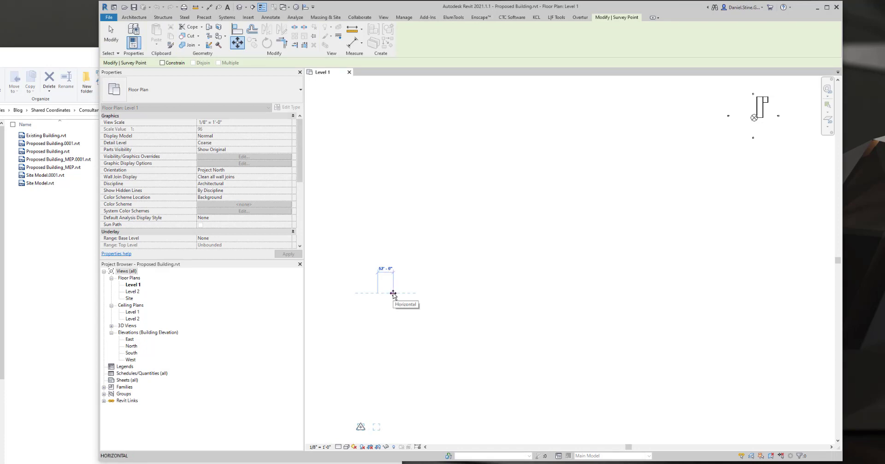
{"action": "left_click", "coordinate": [338, 295]}
{"action": "left_click", "coordinate": [599, 162]}
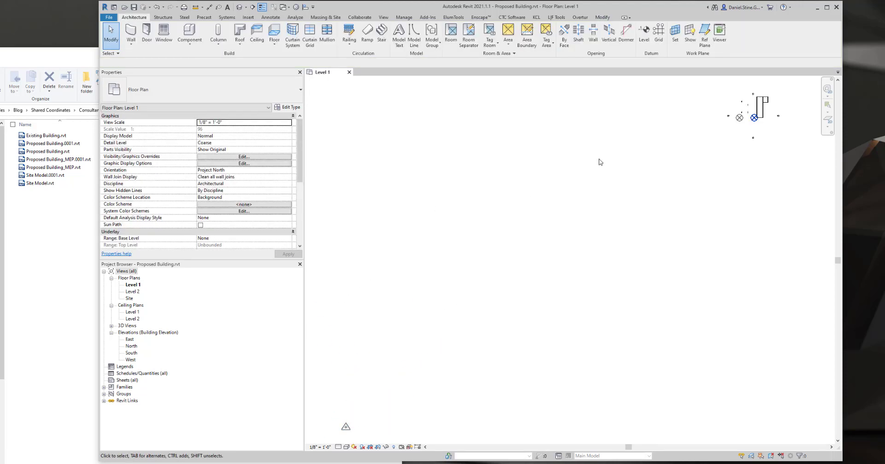
Compare the linked MEP ductwork and lighting fixtures with the building's walls in plan and 3D
{"action": "scroll", "coordinate": [754, 116], "scroll_direction": "up", "scroll_amount": 4}
{"action": "scroll", "coordinate": [754, 117], "scroll_direction": "up", "scroll_amount": 2}
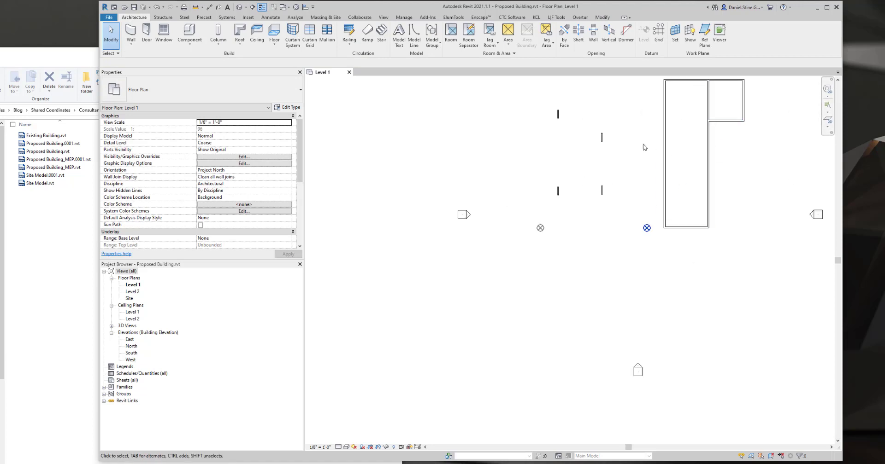
{"action": "left_click", "coordinate": [239, 7]}
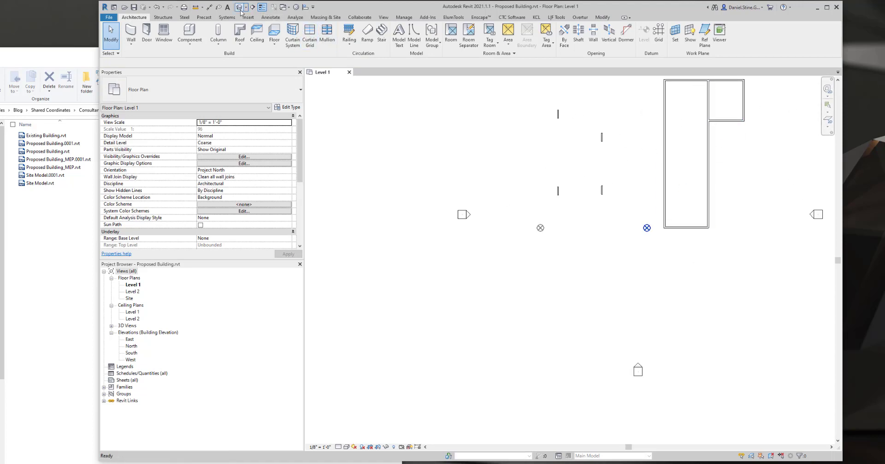
{"action": "middle_click_drag", "start_coordinate": [544, 282], "coordinate": [614, 280], "text": "shift"}
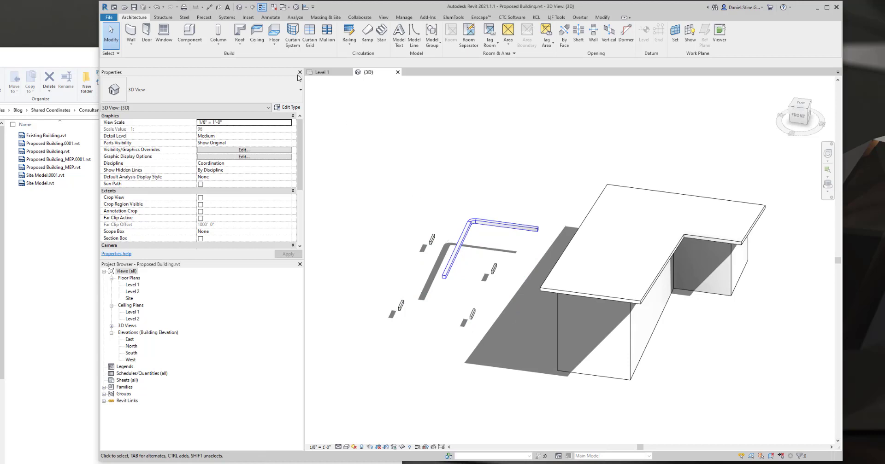
Close the 3D view and Proposed Building.rvt, saving its changes, and open Proposed Building_MEP.rvt
{"action": "left_click", "coordinate": [397, 72]}
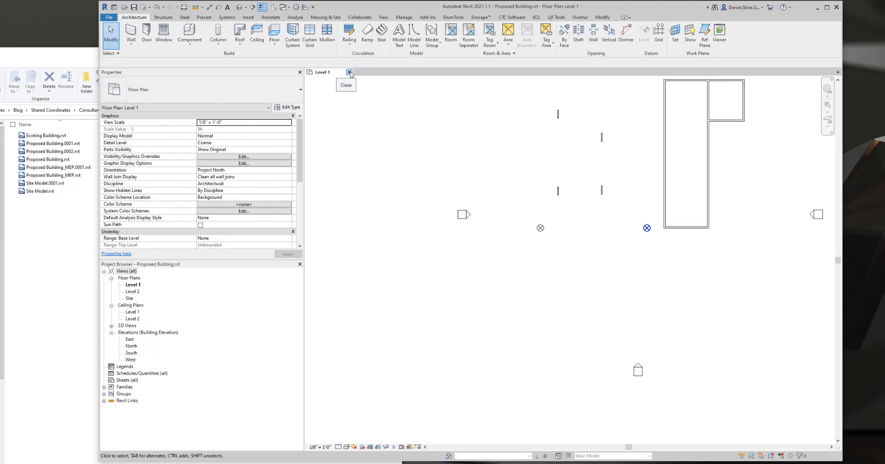
{"action": "left_click", "coordinate": [349, 72]}
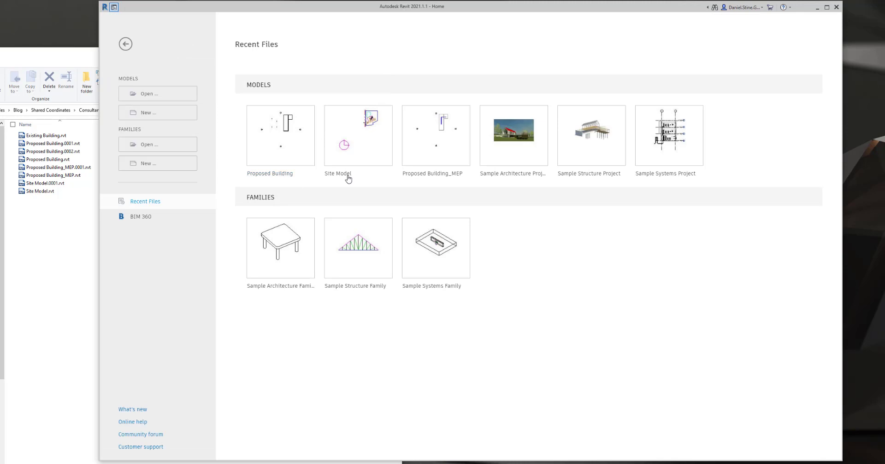
{"action": "left_click", "coordinate": [435, 175]}
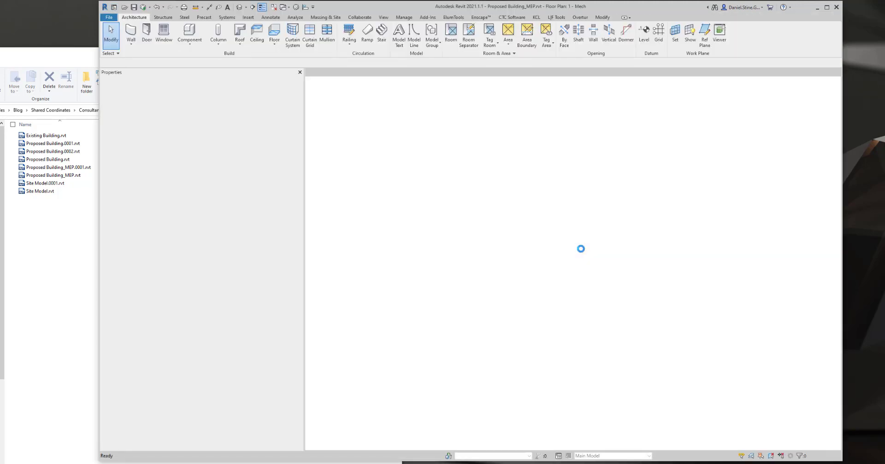
Examine in 3D how the ductwork and hosted lighting fixtures sit relative to the linked building
{"action": "left_click", "coordinate": [239, 6]}
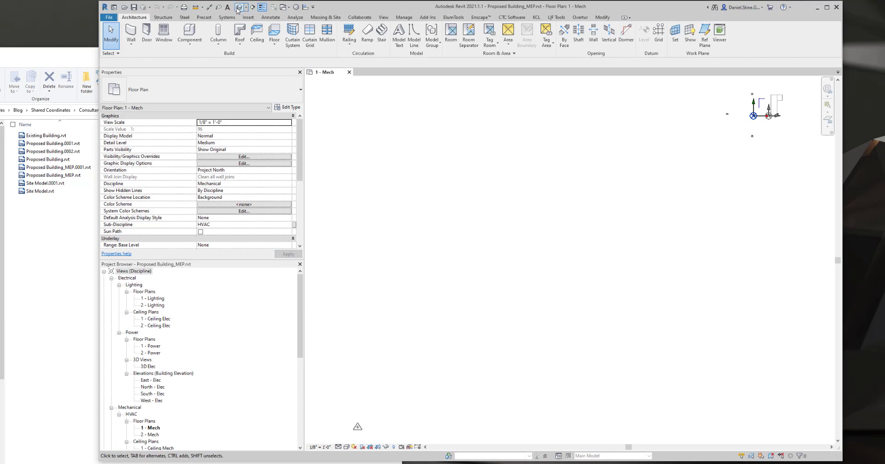
{"action": "middle_click_drag", "start_coordinate": [686, 298], "coordinate": [588, 388], "text": "shift"}
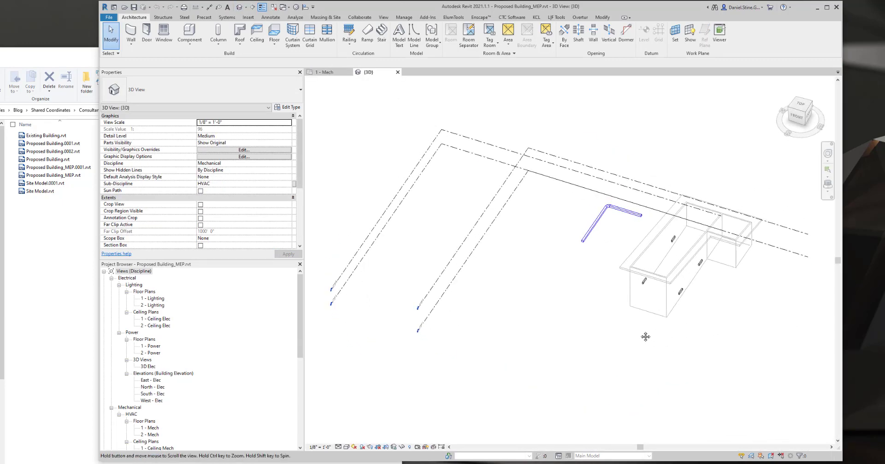
{"action": "middle_click_drag", "start_coordinate": [594, 215], "coordinate": [554, 272], "text": "shift"}
{"action": "scroll", "coordinate": [626, 265], "scroll_direction": "up", "scroll_amount": 3}
{"action": "scroll", "coordinate": [512, 220], "scroll_direction": "up", "scroll_amount": 2}
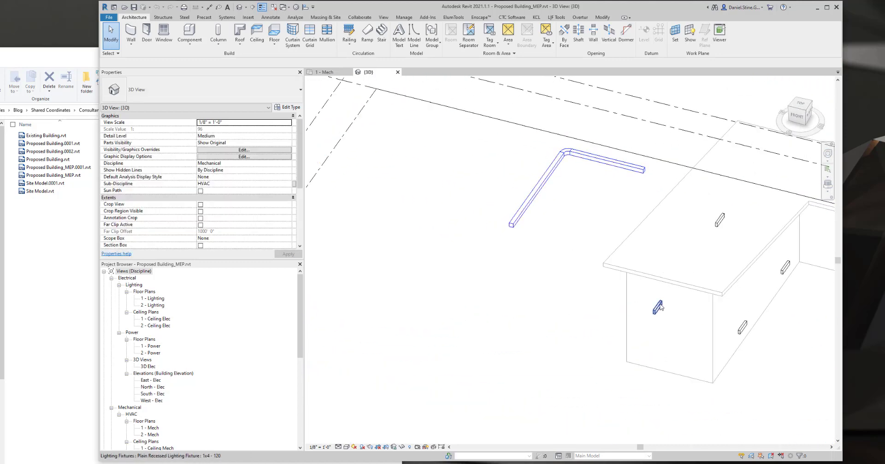
{"action": "mouse_move", "coordinate": [654, 322]}
{"action": "middle_mouse_down", "text": "shift"}
{"action": "mouse_move", "coordinate": [645, 364]}
{"action": "mouse_move", "coordinate": [697, 299]}
{"action": "mouse_move", "coordinate": [705, 318]}
{"action": "mouse_move", "coordinate": [638, 317]}
{"action": "middle_mouse_up", "text": "shift"}
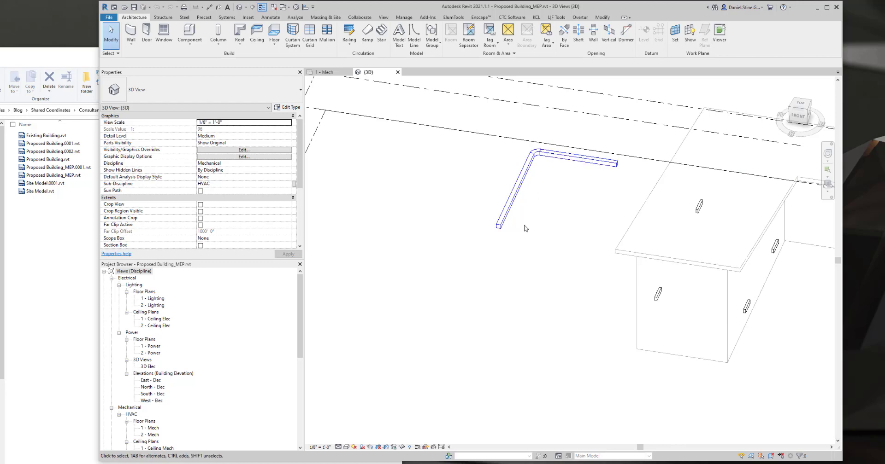
{"action": "scroll", "coordinate": [524, 226], "scroll_direction": "down", "scroll_amount": 4}
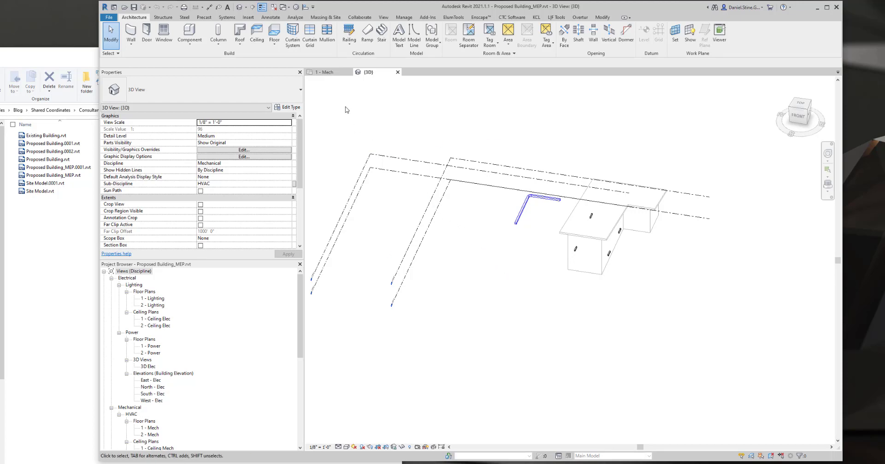
Move the MEP model's clipped survey point 50' west in the 1 - Mech plan and check the ductwork's position in 3D
{"action": "left_click", "coordinate": [326, 73]}
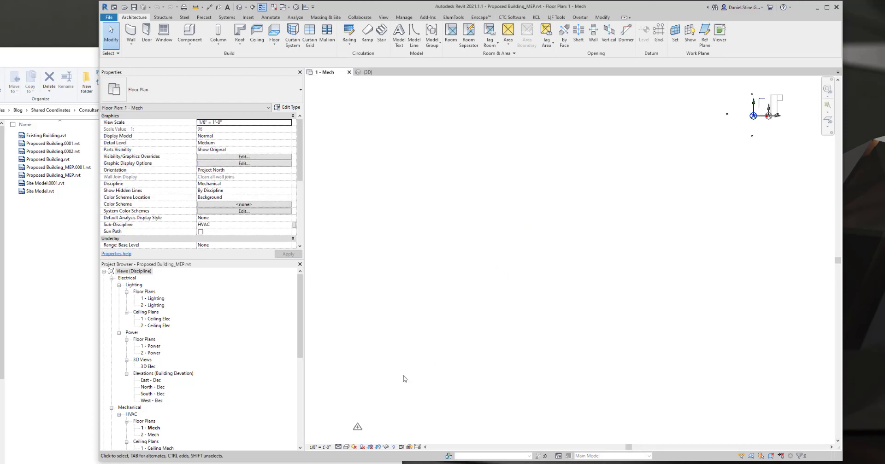
{"action": "left_click", "coordinate": [358, 427]}
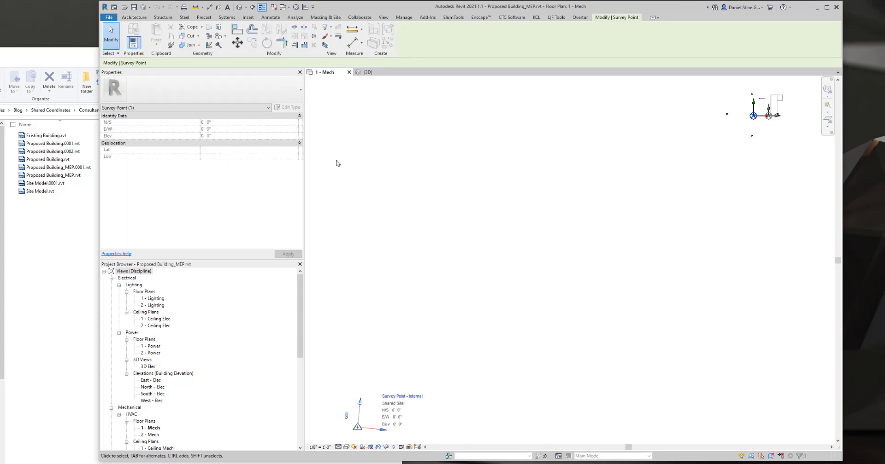
{"action": "left_click", "coordinate": [511, 219]}
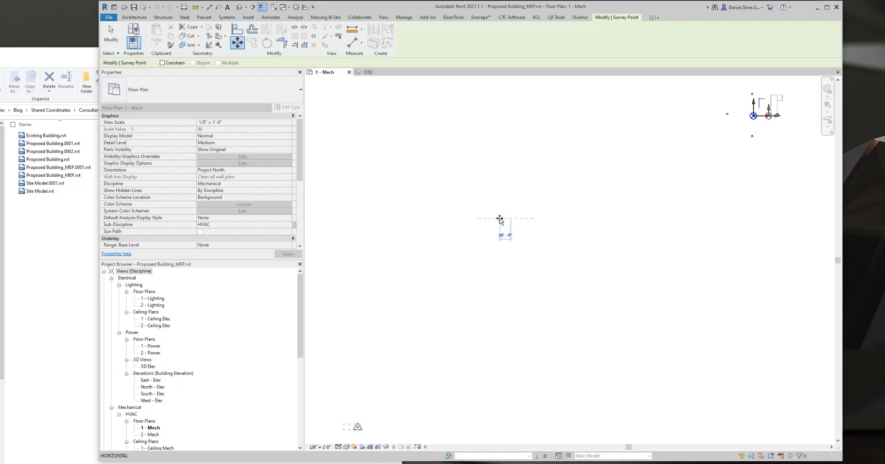
{"action": "type", "text": "50"}
{"action": "key", "text": "Return"}
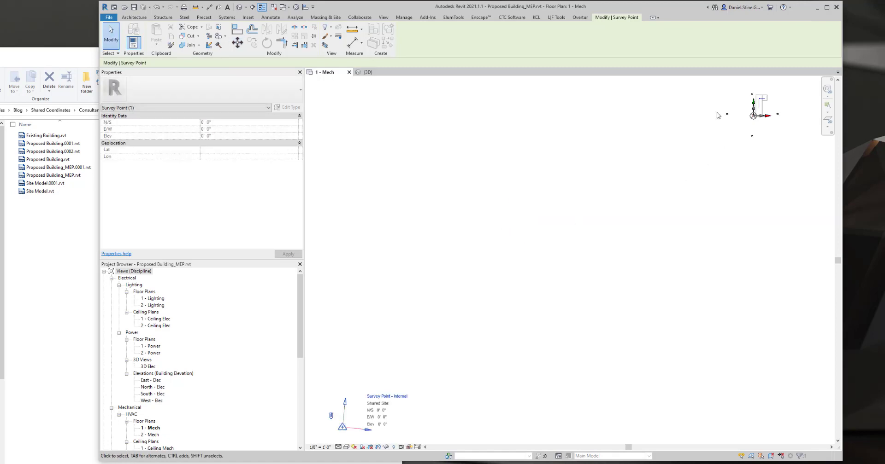
{"action": "left_click", "coordinate": [366, 72]}
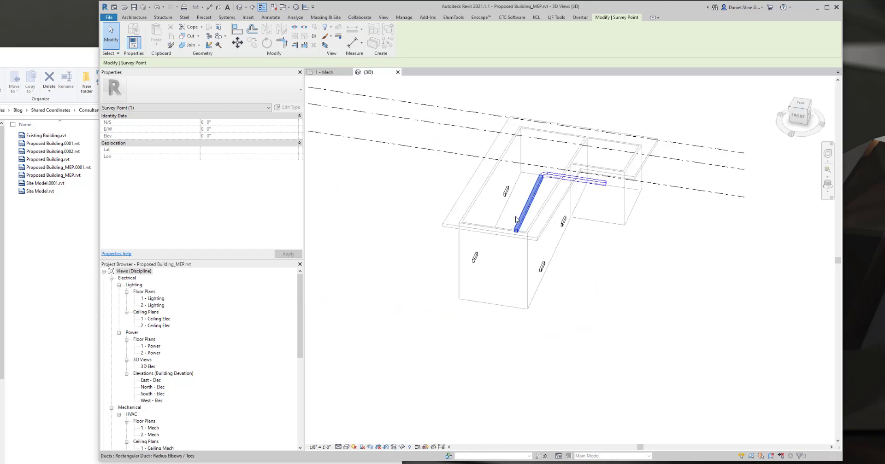
Close the 3D and 1 - Mech views of Proposed Building_MEP.rvt, saving its changes, and open the Proposed Building model
{"action": "scroll", "coordinate": [515, 217], "scroll_direction": "up", "scroll_amount": 1}
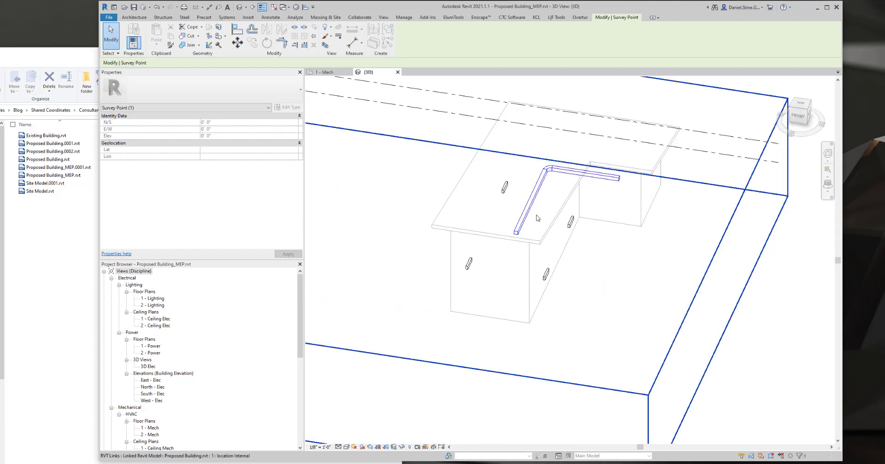
{"action": "middle_click_drag", "start_coordinate": [387, 223], "coordinate": [515, 256]}
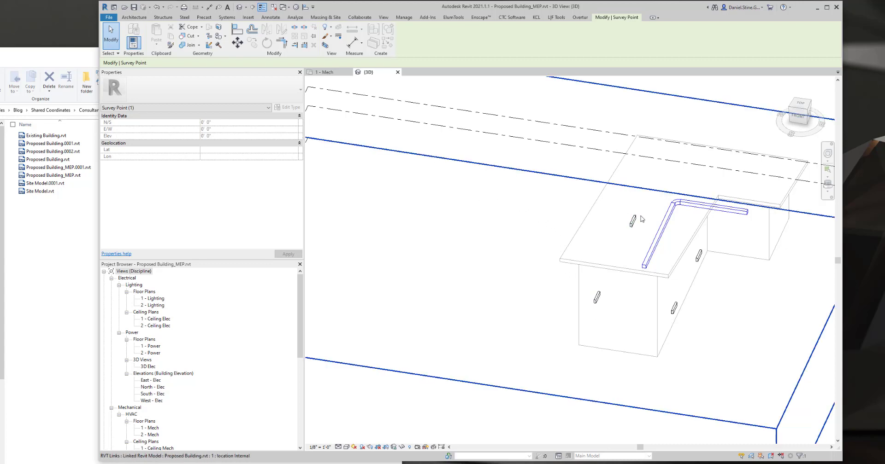
{"action": "left_click", "coordinate": [397, 72]}
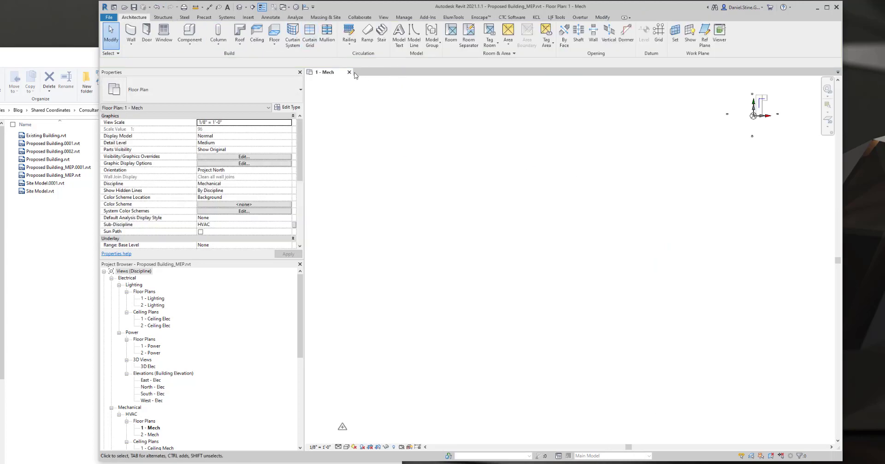
{"action": "left_click", "coordinate": [349, 72]}
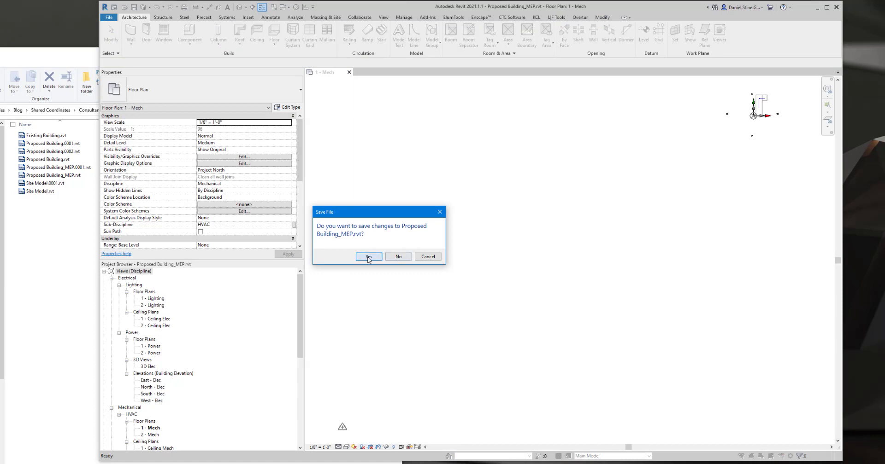
{"action": "left_click", "coordinate": [368, 257]}
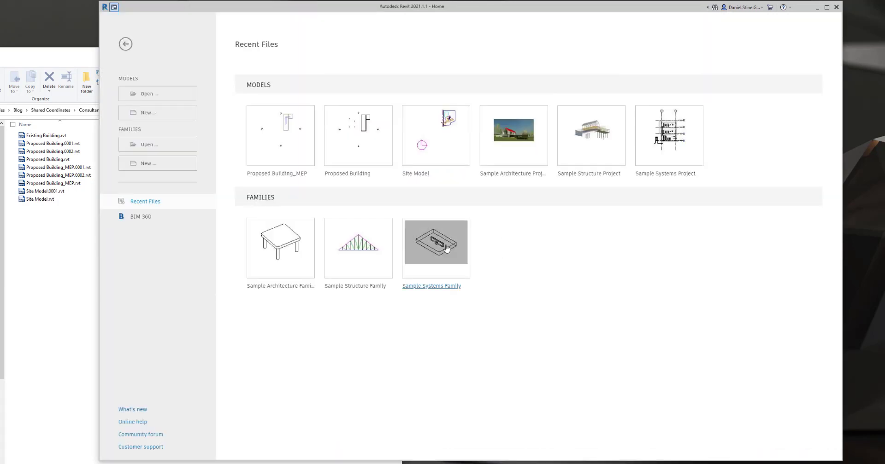
{"action": "left_click", "coordinate": [345, 172]}
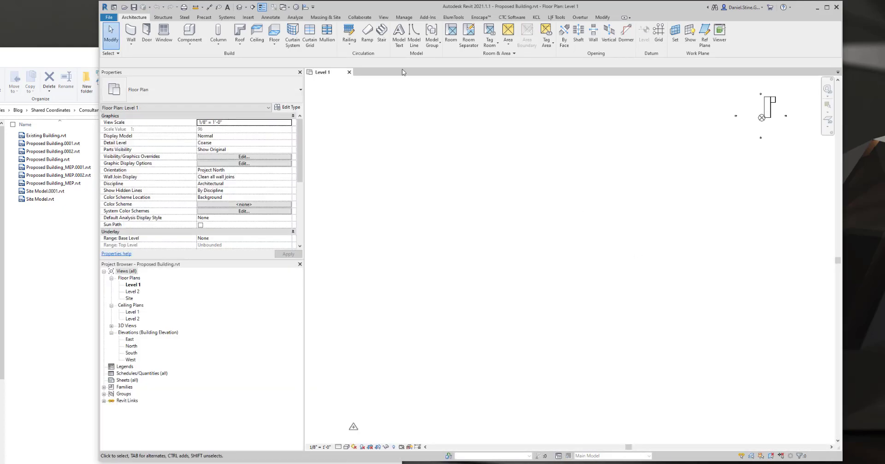
Examine in the default 3D view how the linked ductwork and lighting fixtures sit relative to the long front wall
{"action": "left_click", "coordinate": [239, 7]}
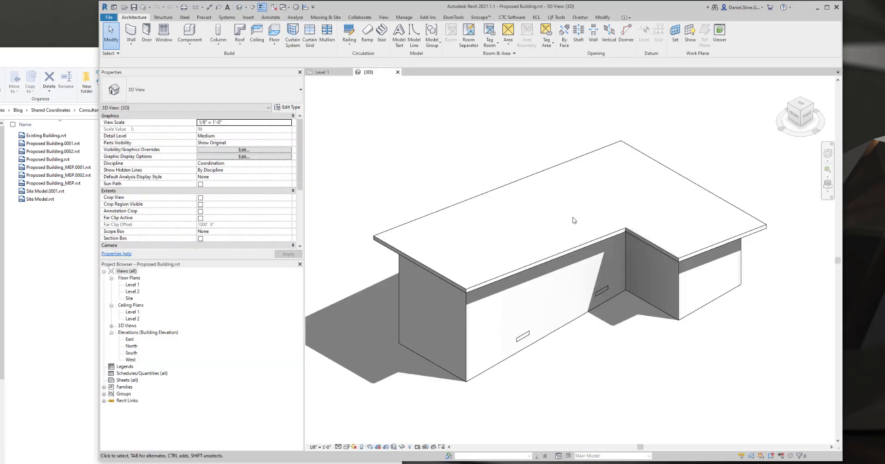
{"action": "middle_click_drag", "start_coordinate": [575, 339], "coordinate": [566, 322], "text": "shift"}
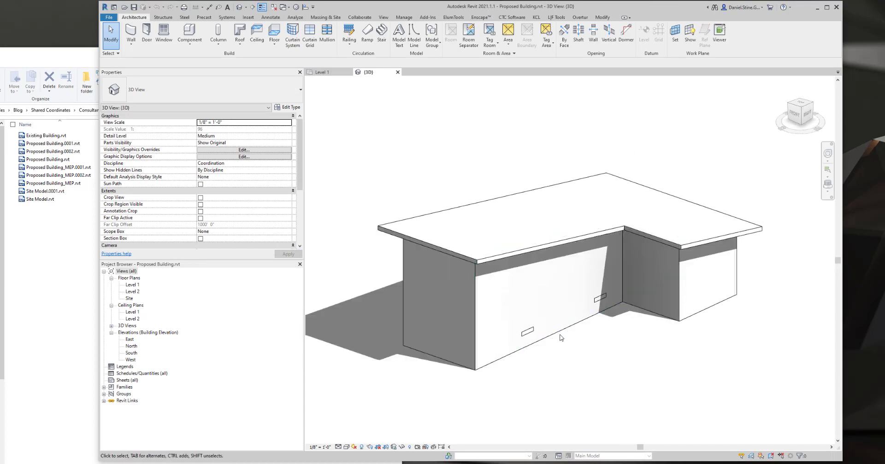
{"action": "left_click", "coordinate": [567, 303]}
{"action": "mouse_move", "coordinate": [503, 341]}
{"action": "middle_mouse_down", "text": "shift"}
{"action": "mouse_move", "coordinate": [484, 345]}
{"action": "mouse_move", "coordinate": [507, 346]}
{"action": "middle_mouse_up", "text": "shift"}
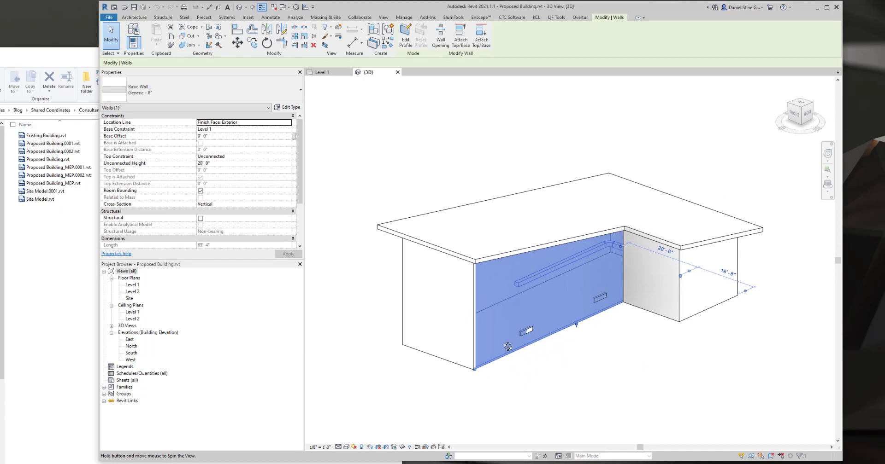
{"action": "left_click", "coordinate": [579, 393]}
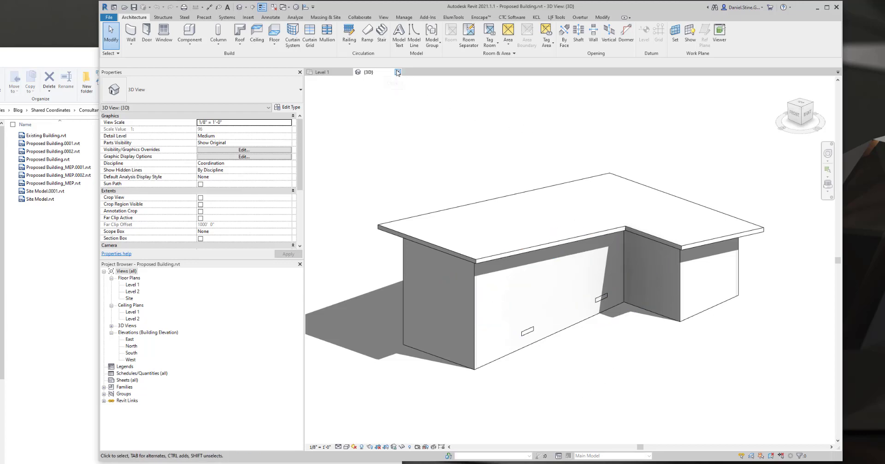
Check the building model's survey point coordinates in the Level 1 floor plan
{"action": "left_click", "coordinate": [344, 73]}
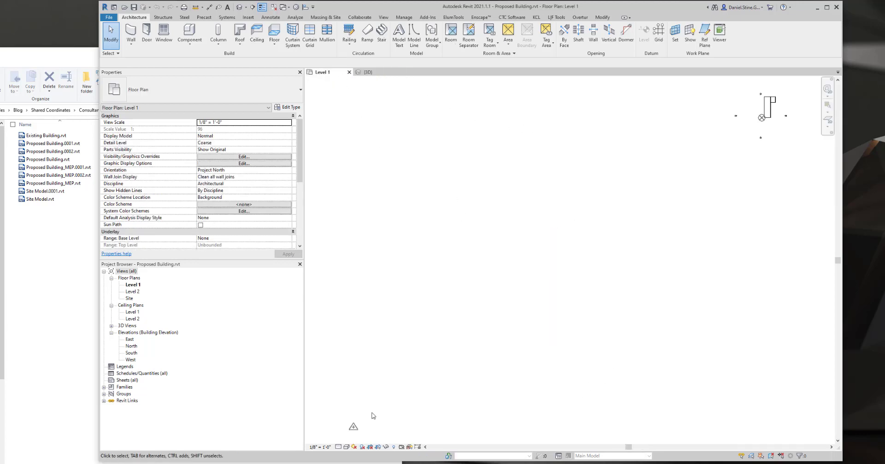
{"action": "left_click", "coordinate": [353, 428]}
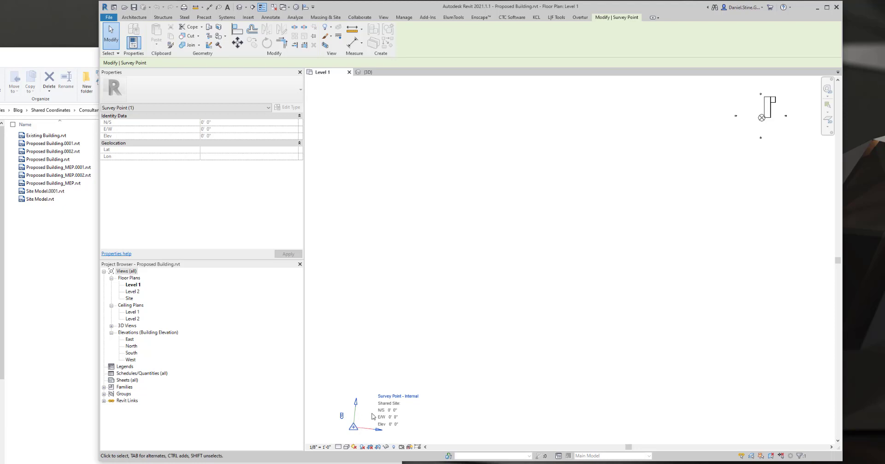
{"action": "left_click", "coordinate": [466, 341]}
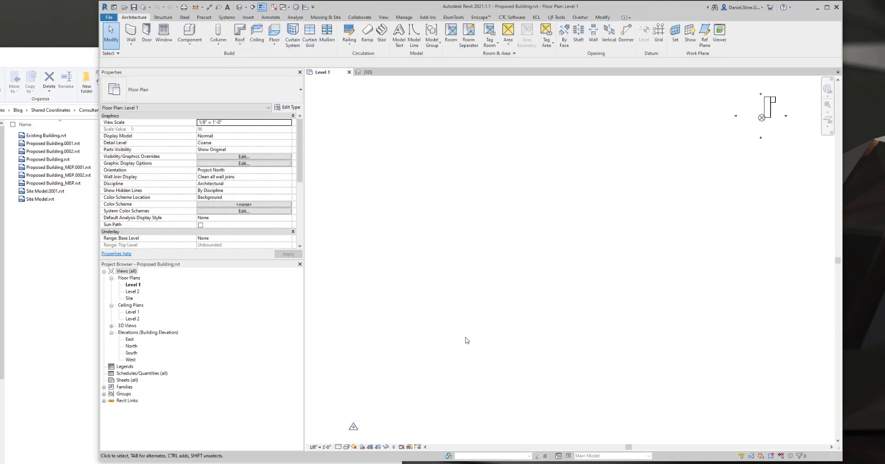